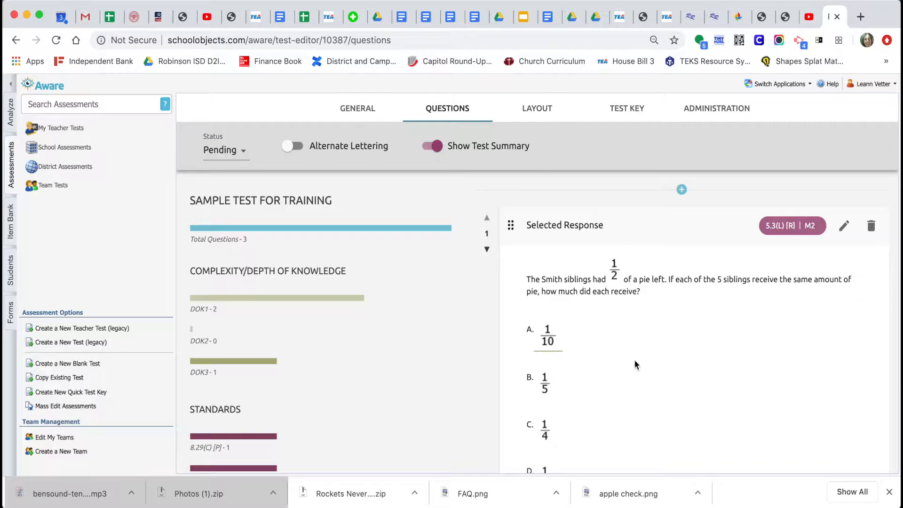
- Hide the test summary on the questions page and look through the test's questions
{"action": "left_click", "coordinate": [353, 113]}
{"action": "left_click", "coordinate": [444, 111]}
{"action": "left_click", "coordinate": [432, 146]}
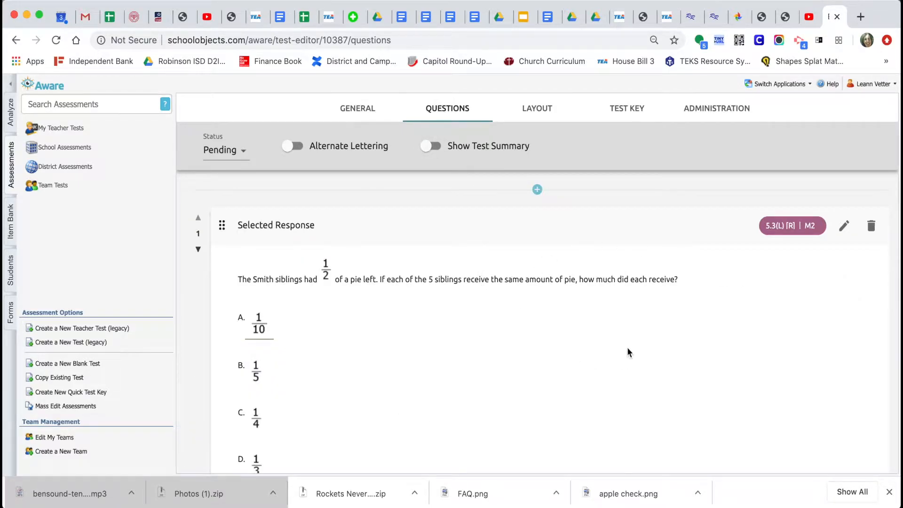
{"action": "scroll", "coordinate": [628, 351], "scroll_direction": "down", "scroll_amount": 5}
{"action": "scroll", "coordinate": [629, 352], "scroll_direction": "down", "scroll_amount": 5}
{"action": "scroll", "coordinate": [628, 352], "scroll_direction": "up", "scroll_amount": 10}
- Open the online testing preview from the test's collection settings under administration
{"action": "left_click", "coordinate": [710, 116]}
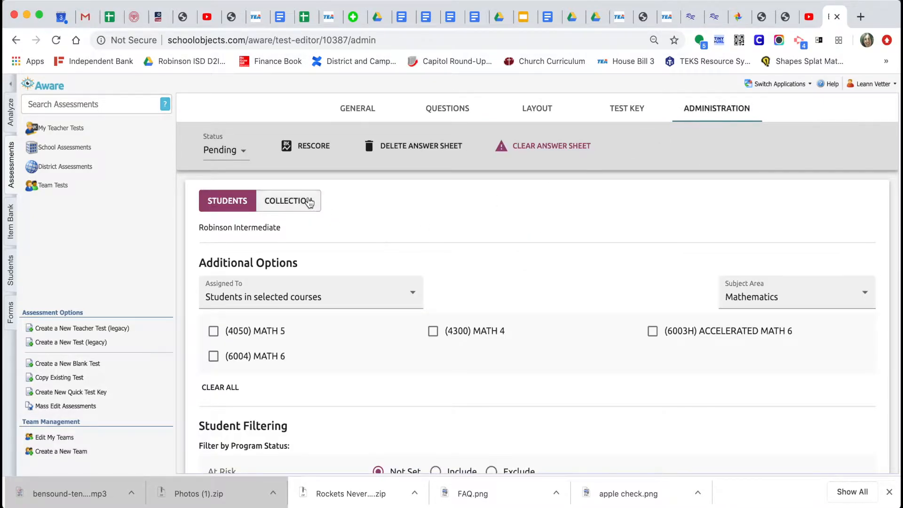
{"action": "left_click", "coordinate": [310, 199]}
{"action": "scroll", "coordinate": [713, 278], "scroll_direction": "down", "scroll_amount": 3}
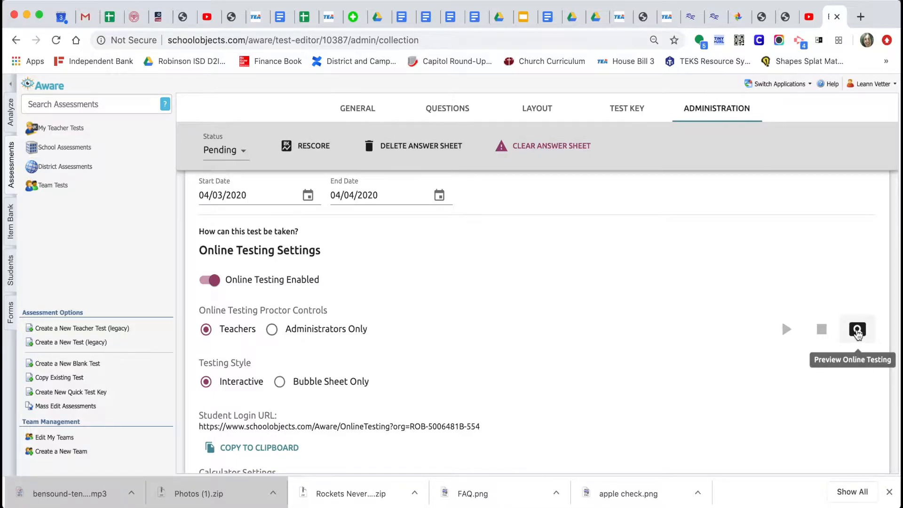
{"action": "left_click", "coordinate": [857, 330]}
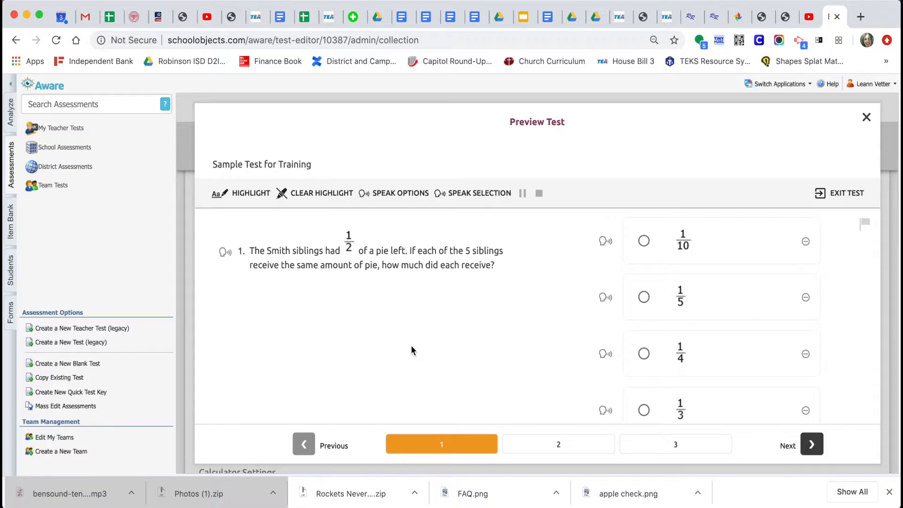
- Play the read-aloud of question 1 in the preview, pause it, and close the preview
{"action": "left_click", "coordinate": [225, 253]}
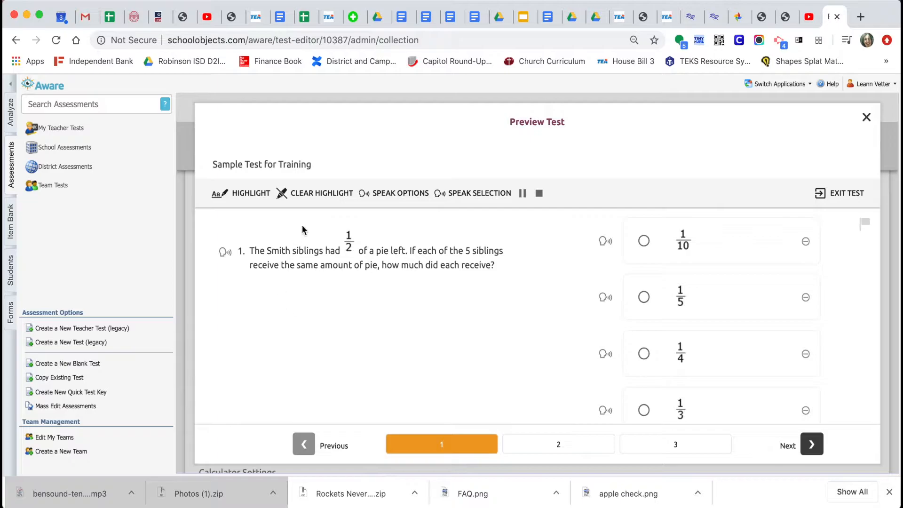
{"action": "left_click", "coordinate": [522, 194]}
{"action": "left_click", "coordinate": [866, 119]}
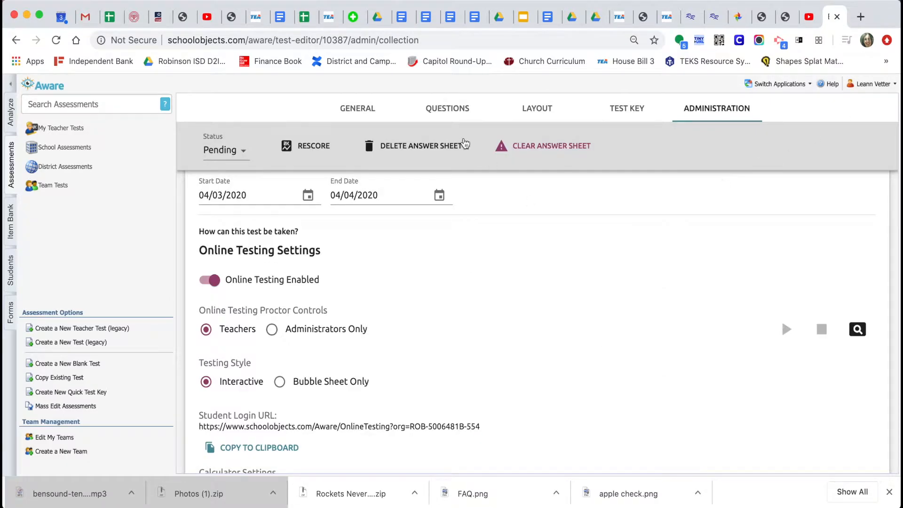
- Open question 1 for editing and give the 1/2 fraction image in the question text the alternative text "one over two"
{"action": "left_click", "coordinate": [448, 108]}
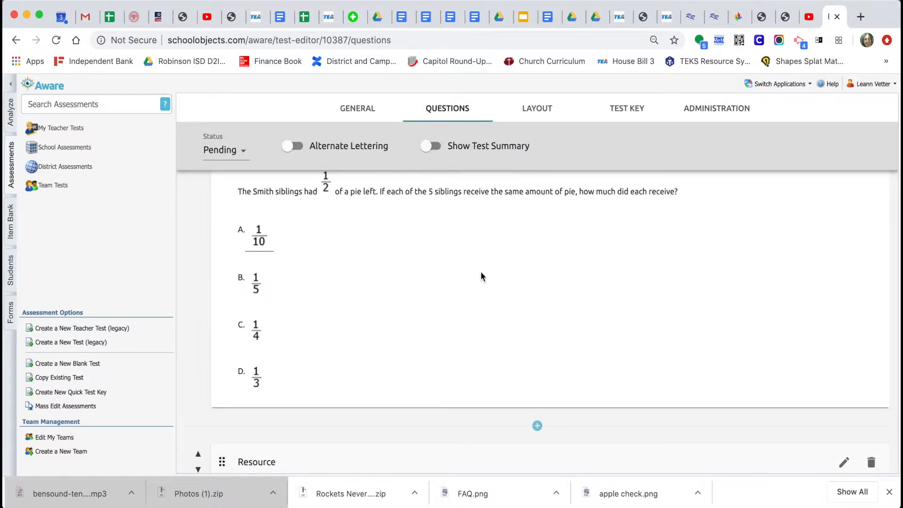
{"action": "left_click", "coordinate": [840, 230]}
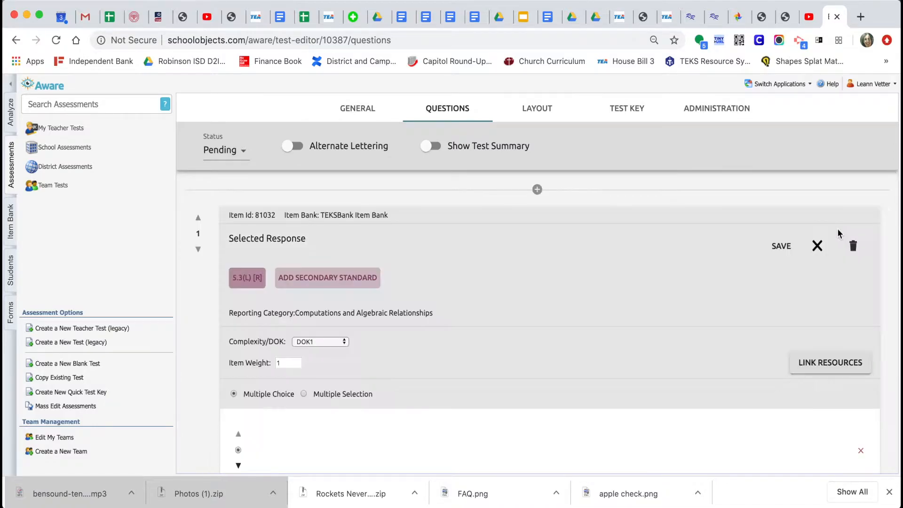
{"action": "scroll", "coordinate": [577, 281], "scroll_direction": "down", "scroll_amount": 5}
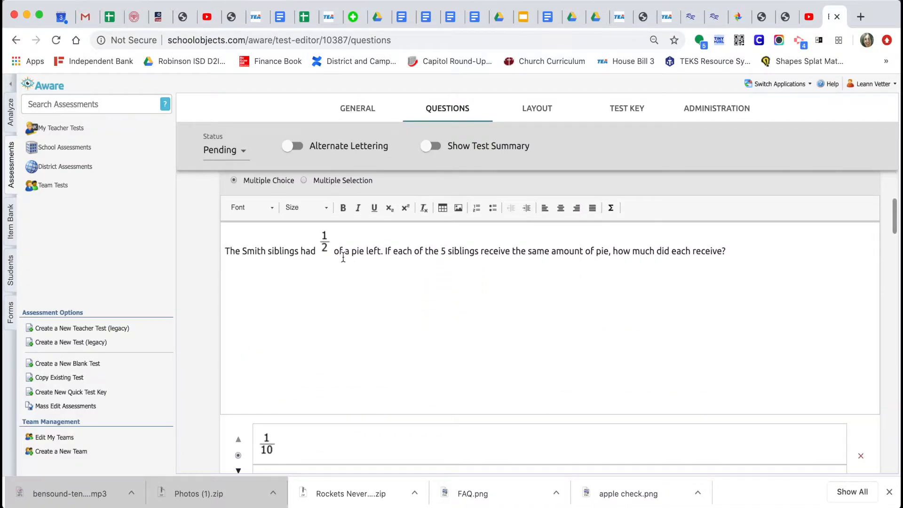
{"action": "left_click", "coordinate": [322, 239]}
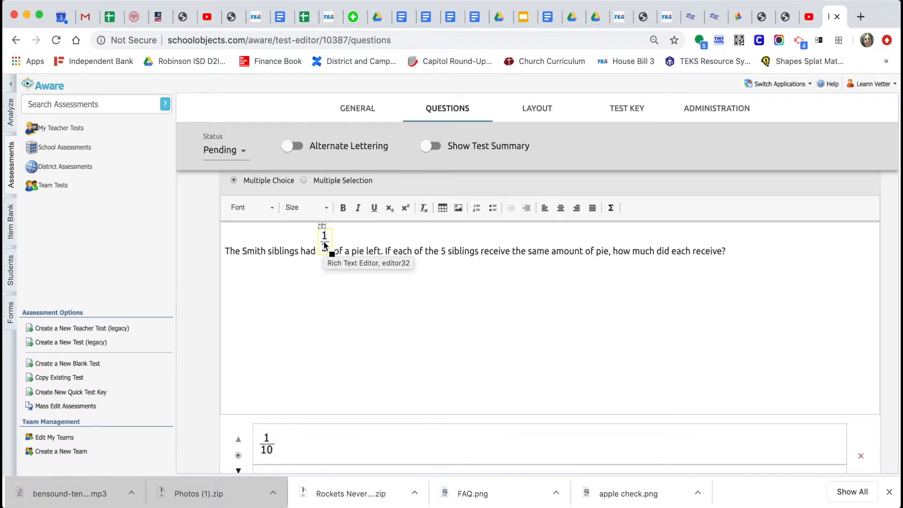
{"action": "double_click", "coordinate": [324, 244]}
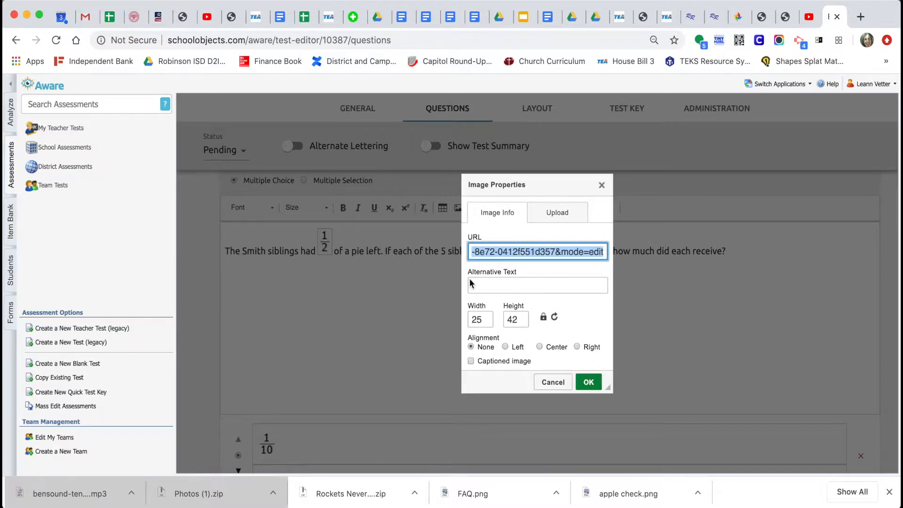
{"action": "left_click", "coordinate": [493, 281]}
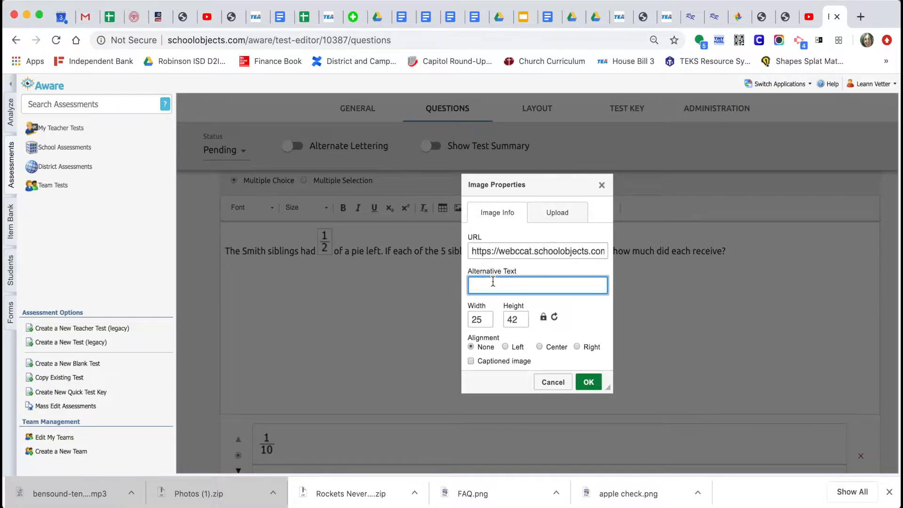
{"action": "type", "text": "one over two"}
{"action": "left_click", "coordinate": [585, 380]}
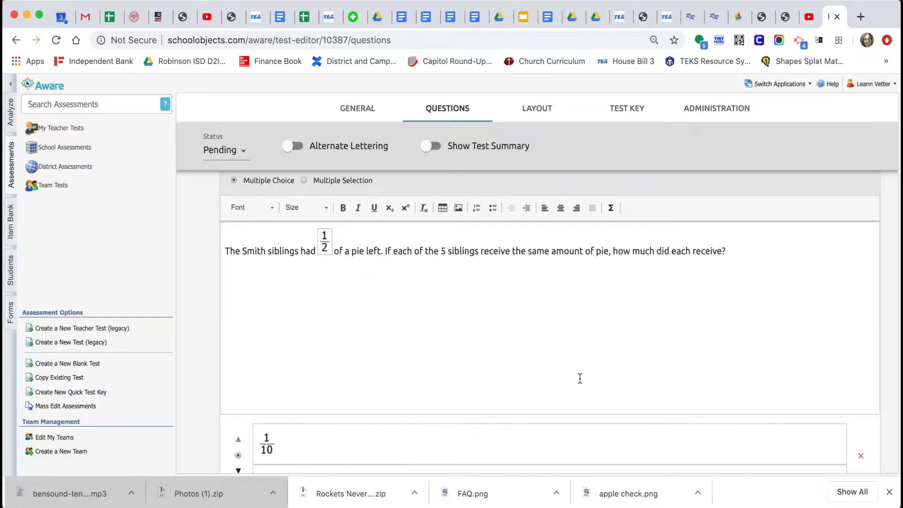
- Set the alternative text of the 1/10 answer image to "one over 10"
{"action": "scroll", "coordinate": [453, 352], "scroll_direction": "down", "scroll_amount": 3}
{"action": "left_click", "coordinate": [271, 301]}
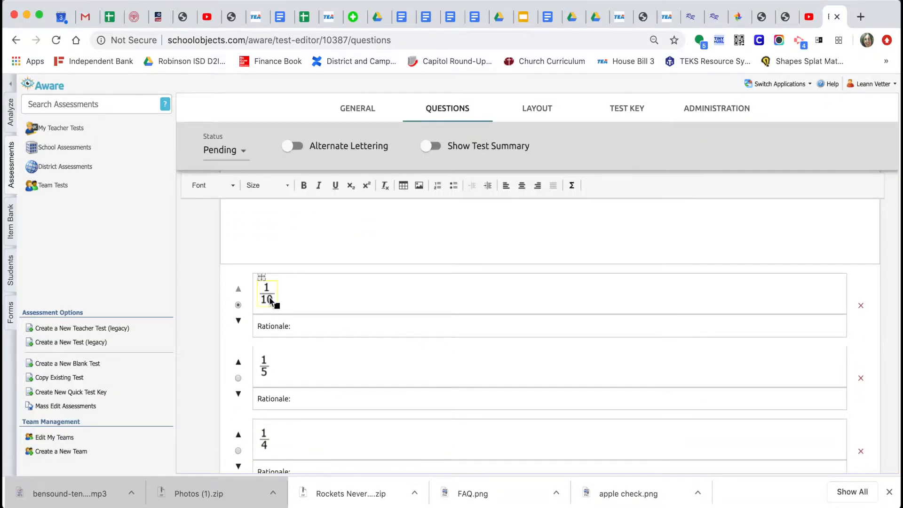
{"action": "double_click", "coordinate": [269, 296]}
{"action": "left_click", "coordinate": [504, 286]}
{"action": "type", "text": "one over 10"}
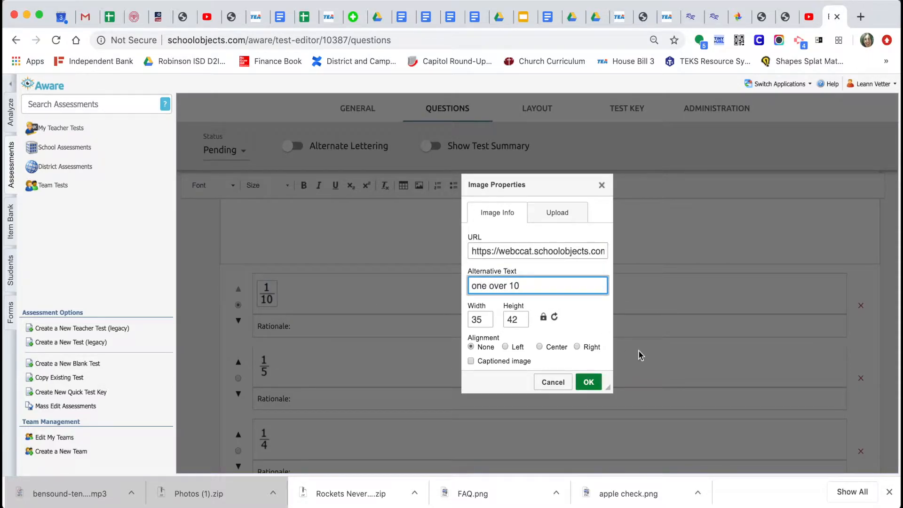
{"action": "left_click", "coordinate": [588, 382]}
- Set the alternative text of the 1/5 answer image to "one over five"
{"action": "scroll", "coordinate": [400, 360], "scroll_direction": "down", "scroll_amount": 1}
{"action": "left_click", "coordinate": [266, 322]}
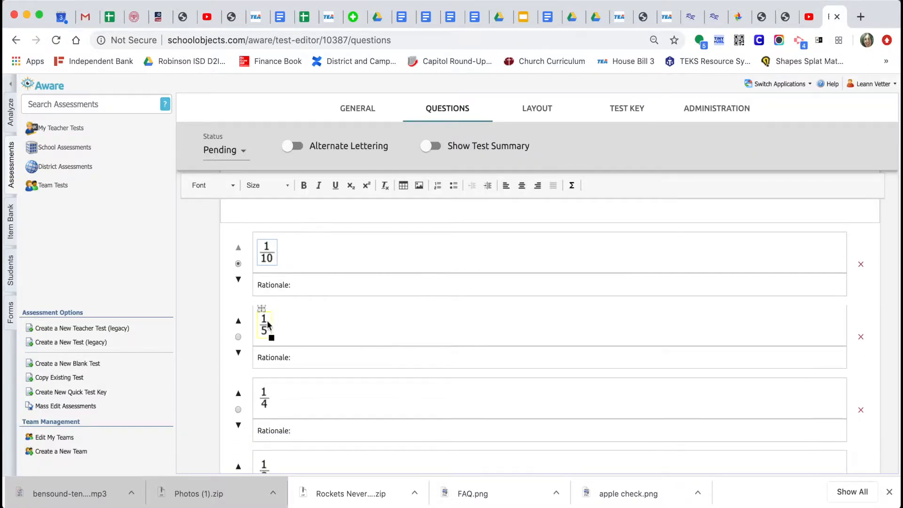
{"action": "double_click", "coordinate": [266, 325]}
{"action": "left_click", "coordinate": [494, 284]}
{"action": "type", "text": "one over five"}
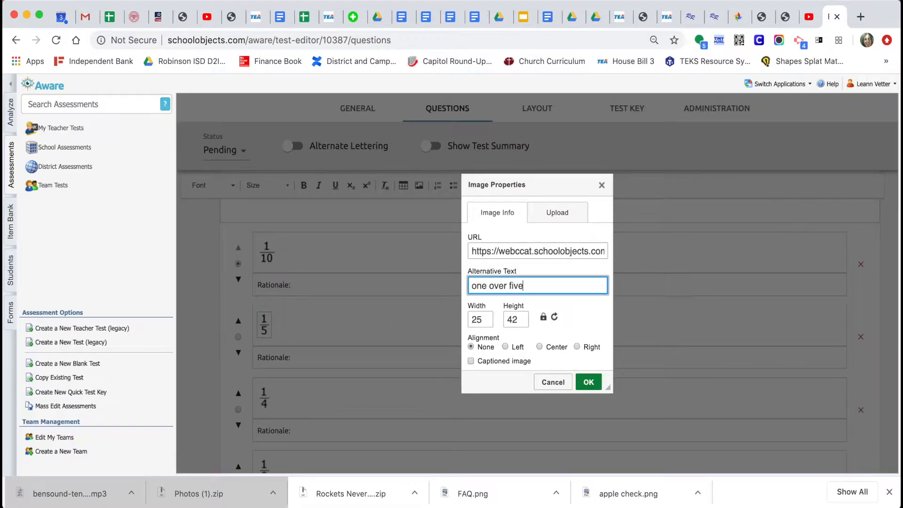
{"action": "left_click", "coordinate": [589, 382]}
- Set the alternative text of the 1/4 answer image to "one over four"
{"action": "left_click", "coordinate": [264, 400]}
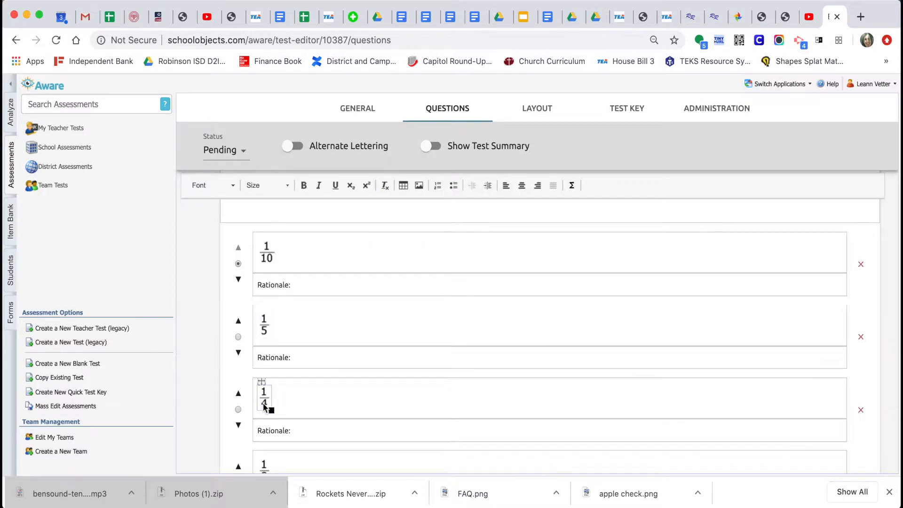
{"action": "double_click", "coordinate": [264, 399]}
{"action": "left_click", "coordinate": [494, 283]}
{"action": "type", "text": "one ove"}
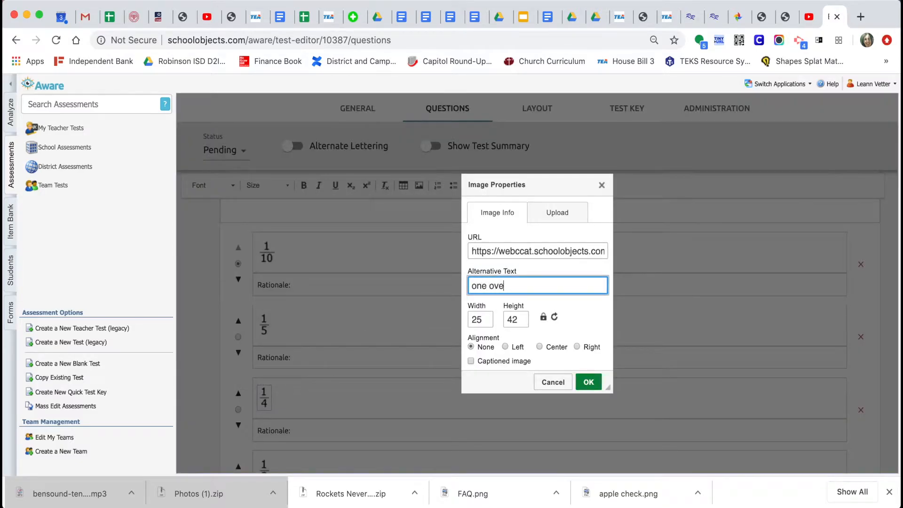
{"action": "type", "text": "r four"}
{"action": "left_click", "coordinate": [588, 381]}
- Set the alternative text of the 1/3 answer image to "one over three"
{"action": "scroll", "coordinate": [417, 374], "scroll_direction": "down", "scroll_amount": 2}
{"action": "left_click", "coordinate": [264, 370]}
{"action": "double_click", "coordinate": [265, 371]}
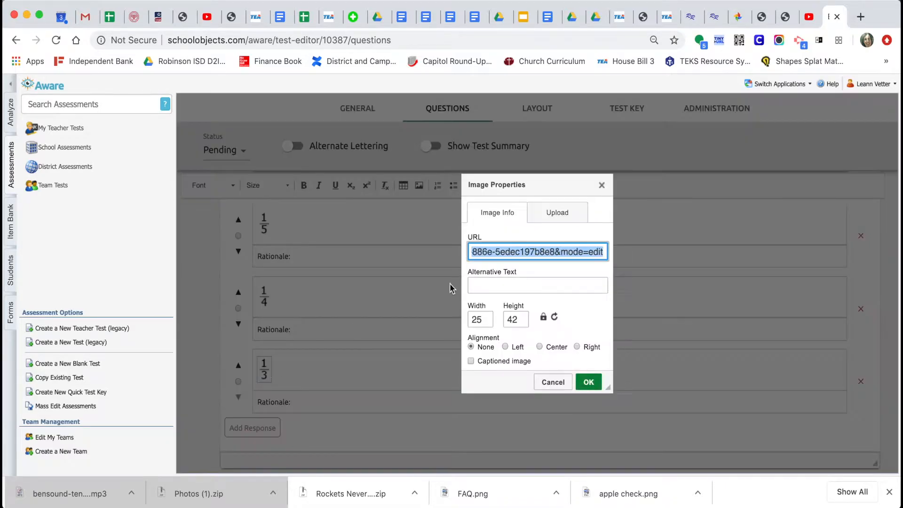
{"action": "left_click", "coordinate": [490, 282]}
{"action": "type", "text": "one over three"}
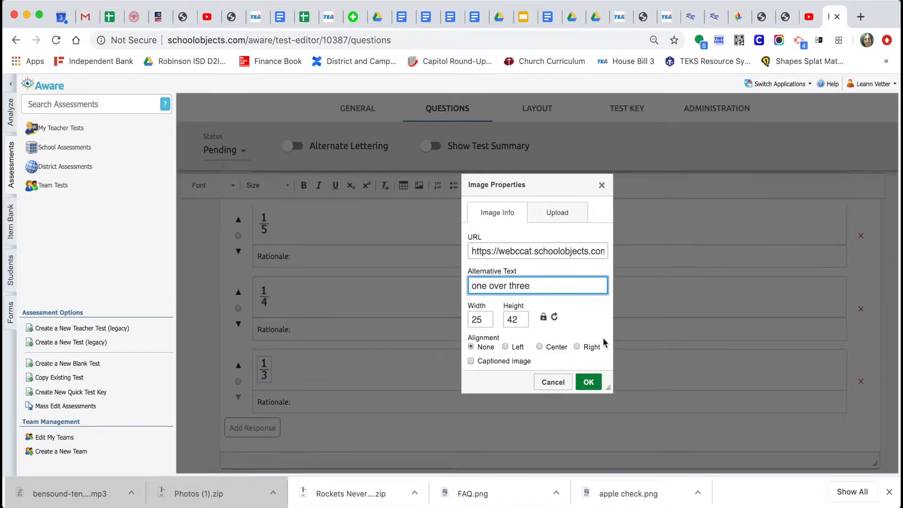
{"action": "left_click", "coordinate": [586, 380]}
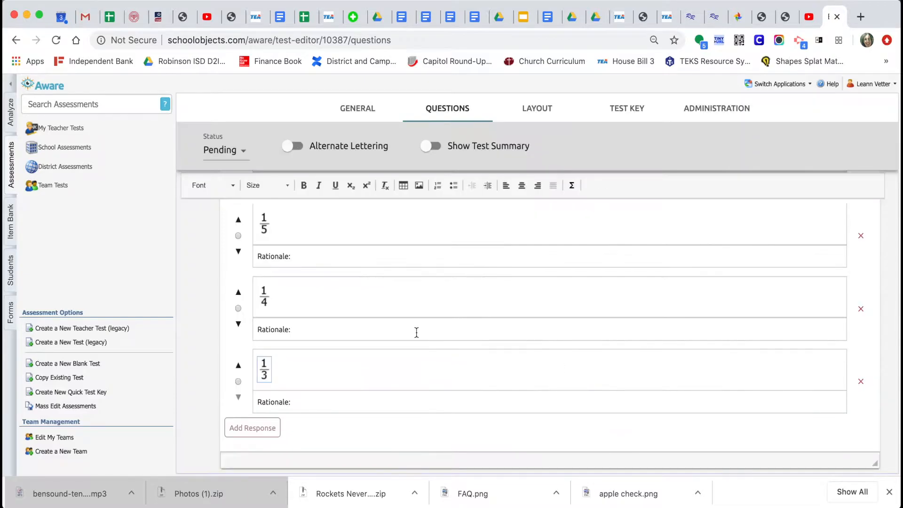
- Save the edits to question 1 and leave its editing mode
{"action": "scroll", "coordinate": [417, 332], "scroll_direction": "down", "scroll_amount": 3}
{"action": "scroll", "coordinate": [416, 333], "scroll_direction": "up", "scroll_amount": 10}
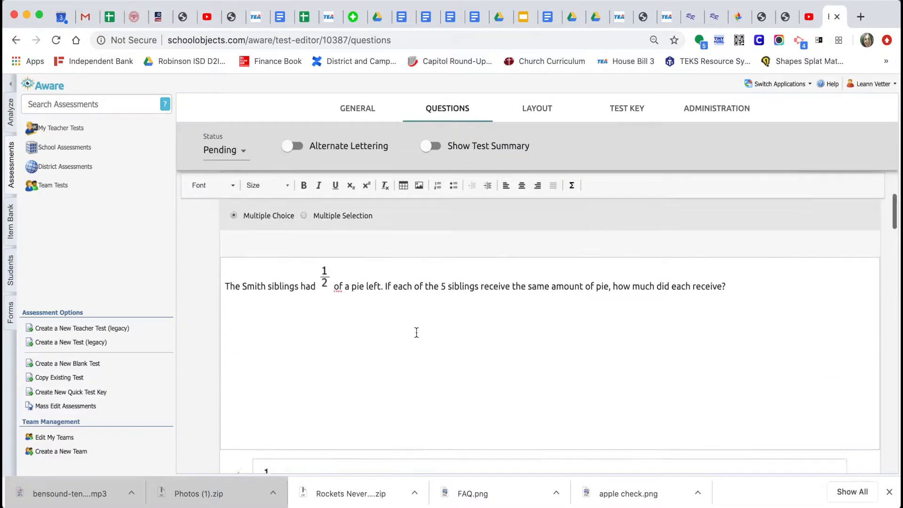
{"action": "left_click", "coordinate": [779, 245]}
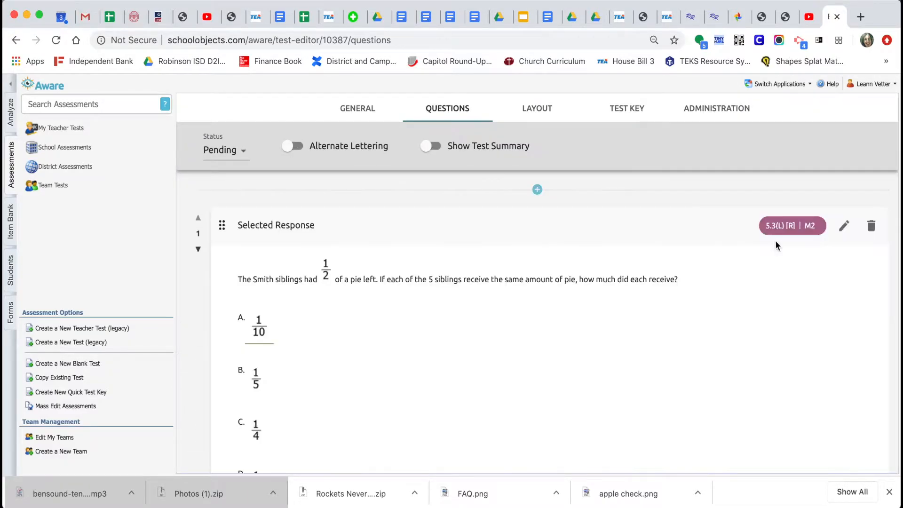
- Reopen the online test preview from the collection settings to check the edited question
{"action": "left_click", "coordinate": [714, 107]}
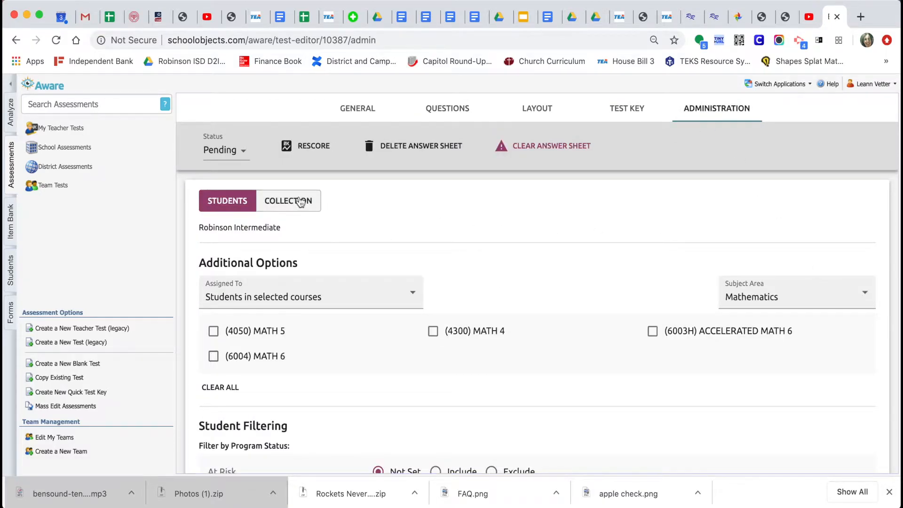
{"action": "left_click", "coordinate": [297, 201]}
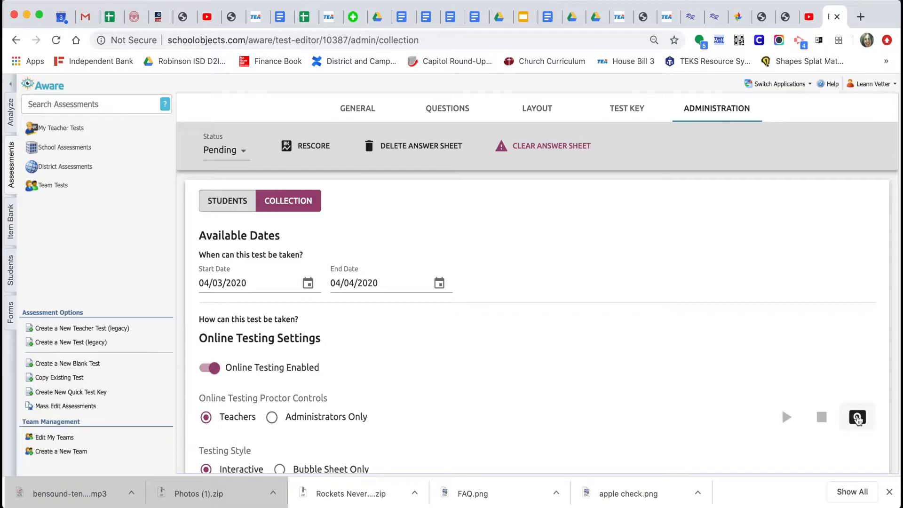
{"action": "left_click", "coordinate": [855, 418]}
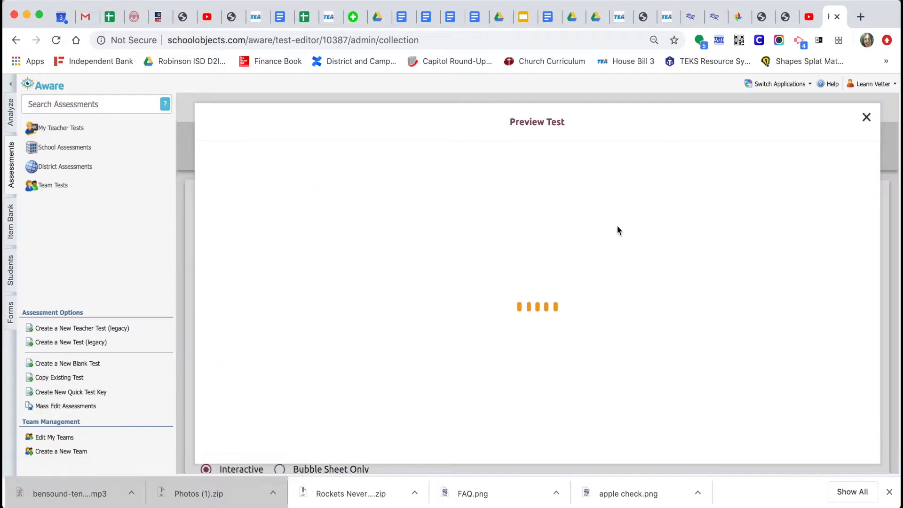
- Play the read-aloud of question 1 and its 1/10, 1/5 and 1/4 answer choices, and close the preview
{"action": "left_click", "coordinate": [225, 252]}
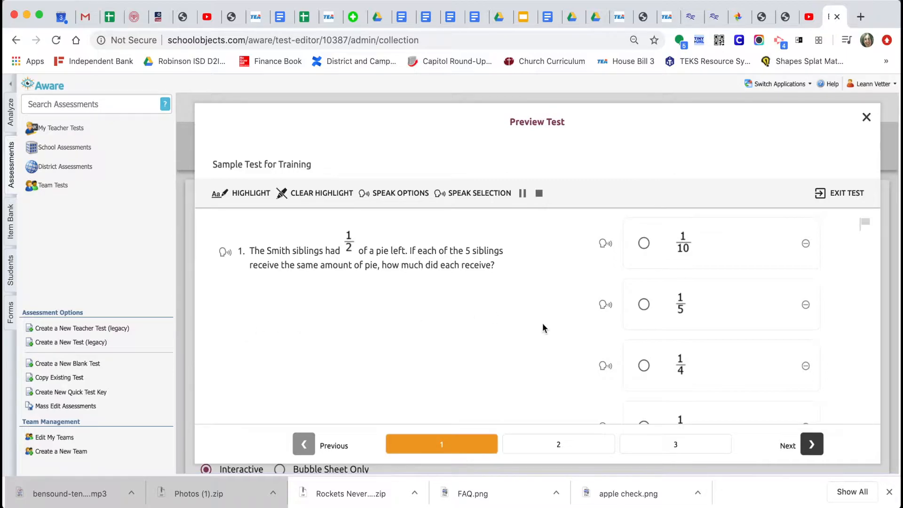
{"action": "left_click", "coordinate": [605, 245]}
{"action": "left_click", "coordinate": [604, 306]}
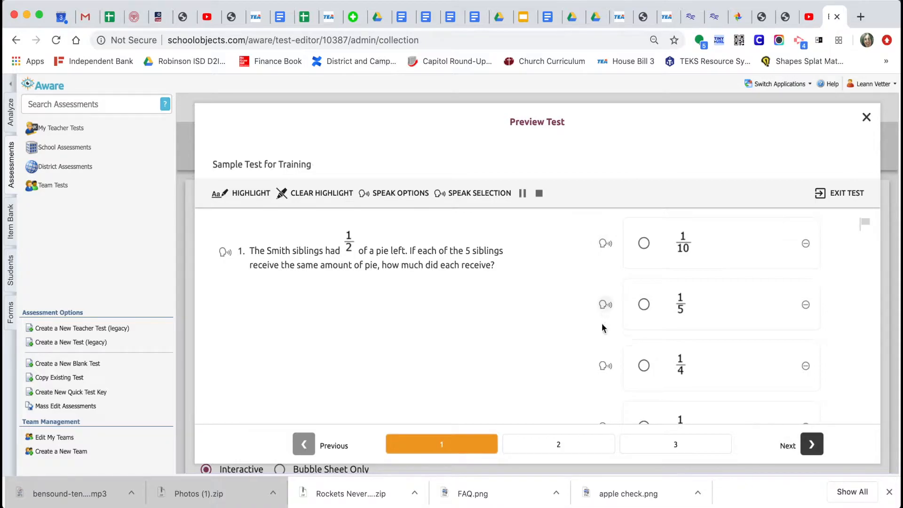
{"action": "left_click", "coordinate": [604, 366]}
{"action": "scroll", "coordinate": [603, 366], "scroll_direction": "down", "scroll_amount": 2}
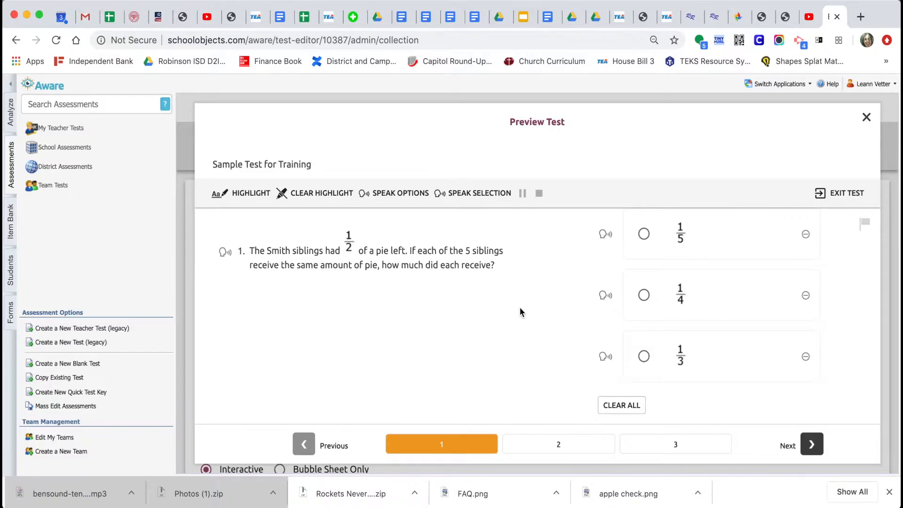
{"action": "left_click", "coordinate": [866, 117]}
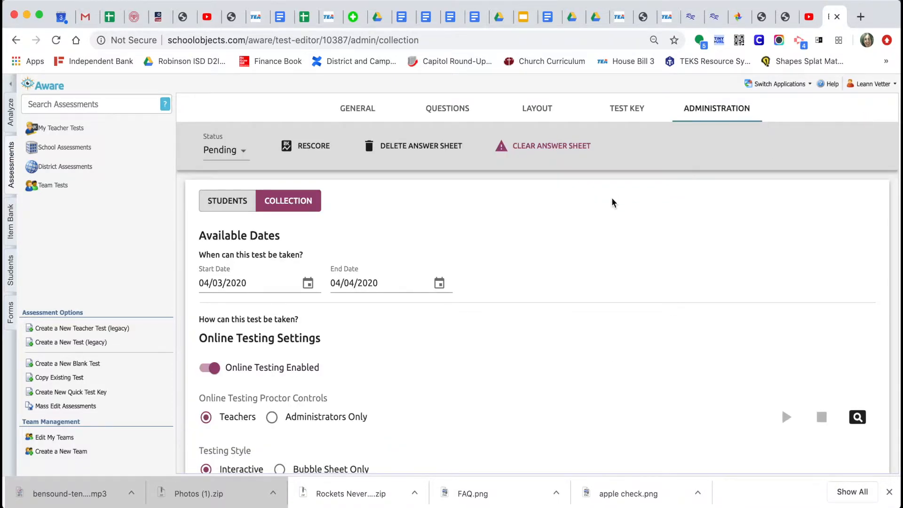
- Return to the test's questions and examine question 1 and the Resource passage that follows it
{"action": "left_click", "coordinate": [449, 113]}
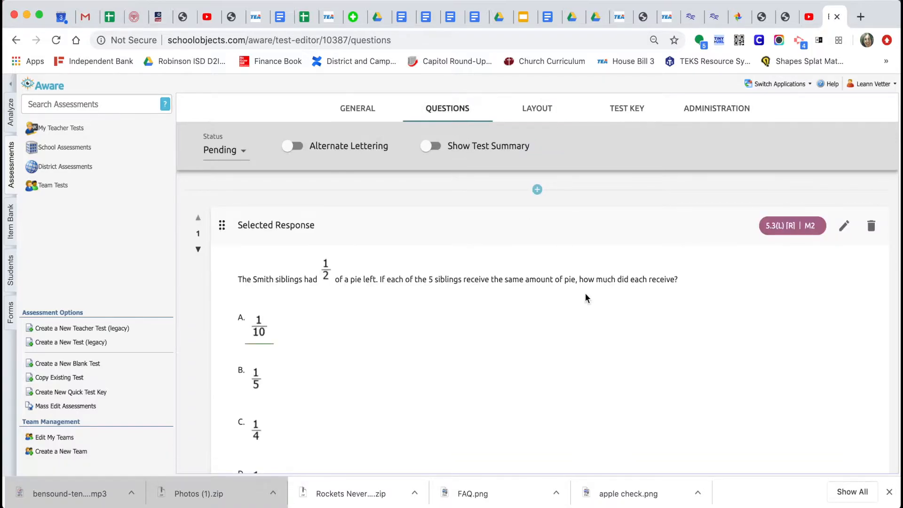
{"action": "scroll", "coordinate": [585, 292], "scroll_direction": "down", "scroll_amount": 7}
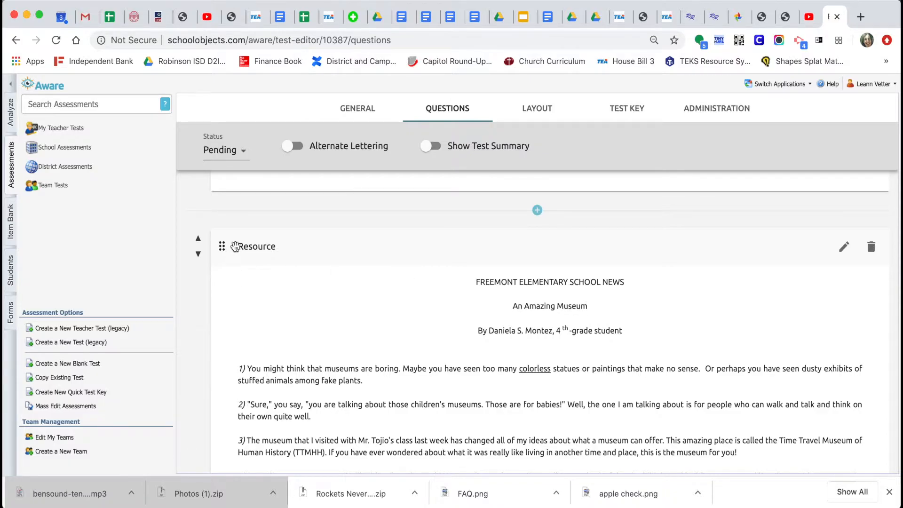
{"action": "left_click_drag", "start_coordinate": [285, 249], "coordinate": [236, 246]}
{"action": "scroll", "coordinate": [320, 289], "scroll_direction": "up", "scroll_amount": 1}
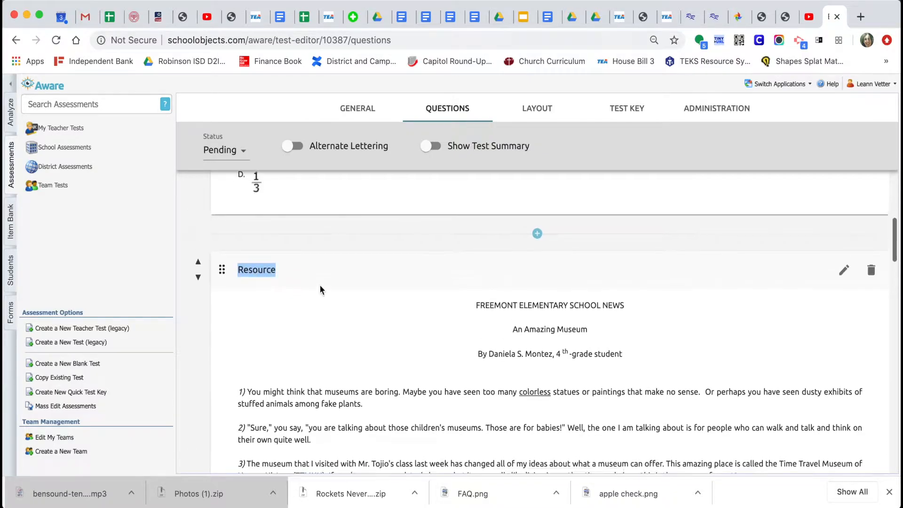
{"action": "scroll", "coordinate": [319, 284], "scroll_direction": "up", "scroll_amount": 5}
{"action": "scroll", "coordinate": [343, 283], "scroll_direction": "down", "scroll_amount": 5}
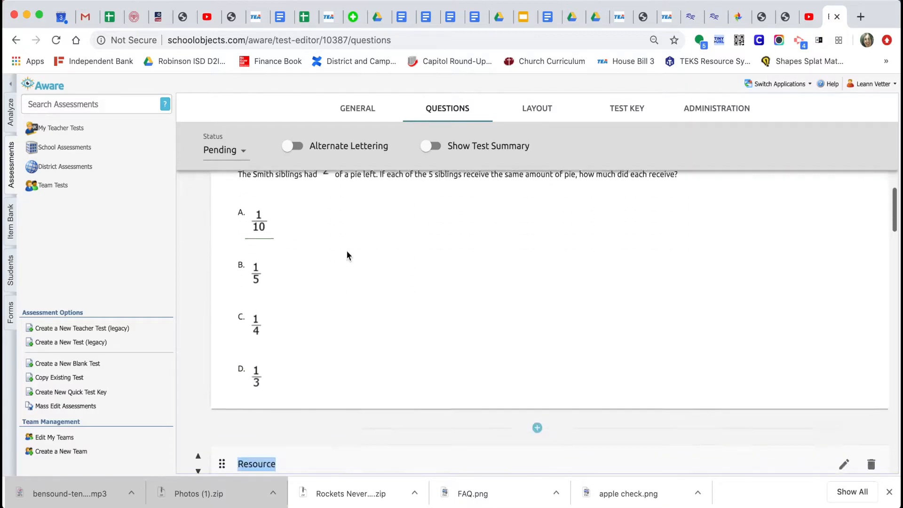
- Open question 2 for editing and bring up the image properties of its boxed sentence
{"action": "scroll", "coordinate": [409, 364], "scroll_direction": "down", "scroll_amount": 3}
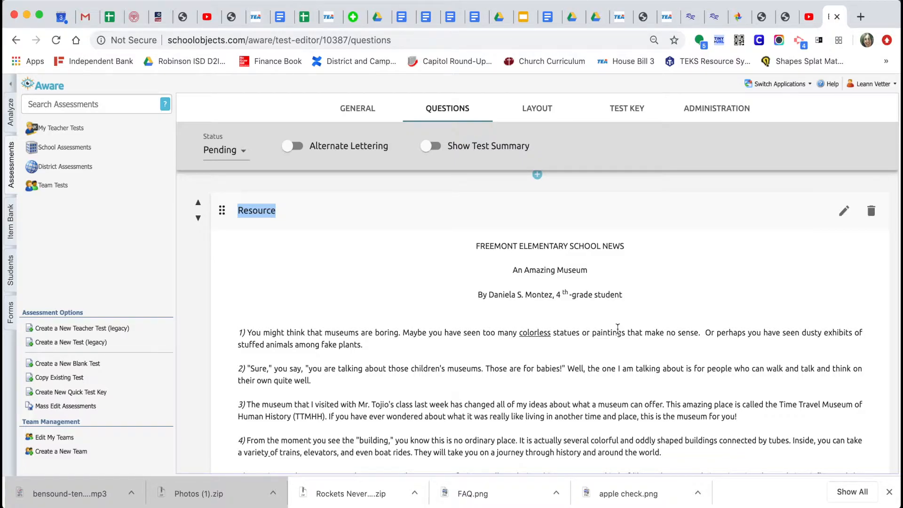
{"action": "scroll", "coordinate": [618, 327], "scroll_direction": "down", "scroll_amount": 12}
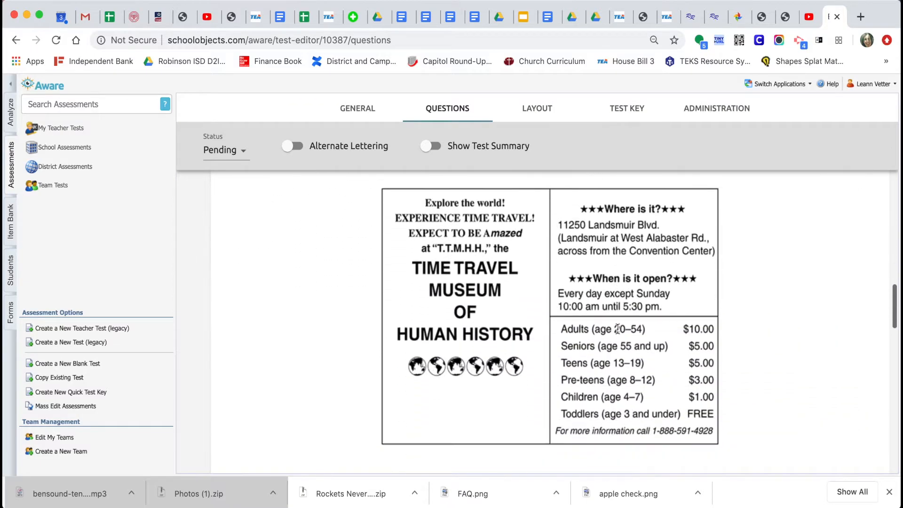
{"action": "scroll", "coordinate": [618, 333], "scroll_direction": "down", "scroll_amount": 4}
{"action": "scroll", "coordinate": [618, 333], "scroll_direction": "down", "scroll_amount": 1}
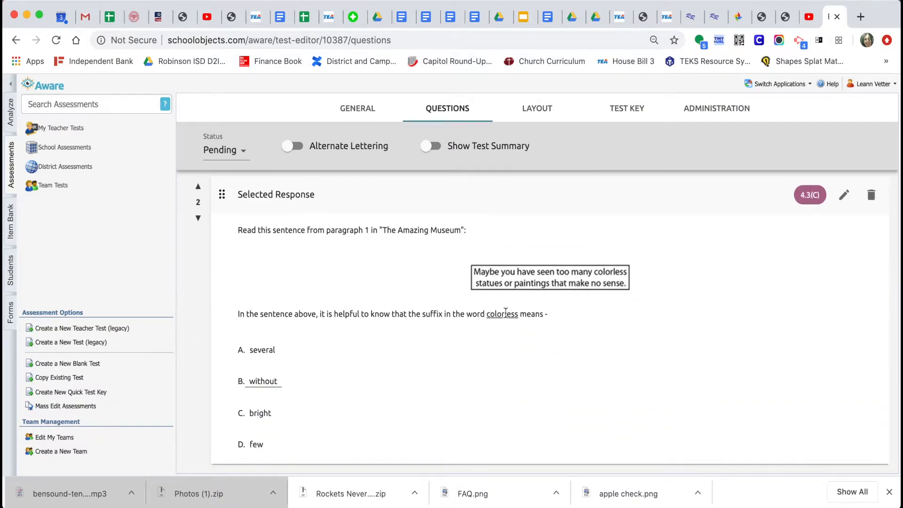
{"action": "left_click", "coordinate": [843, 194]}
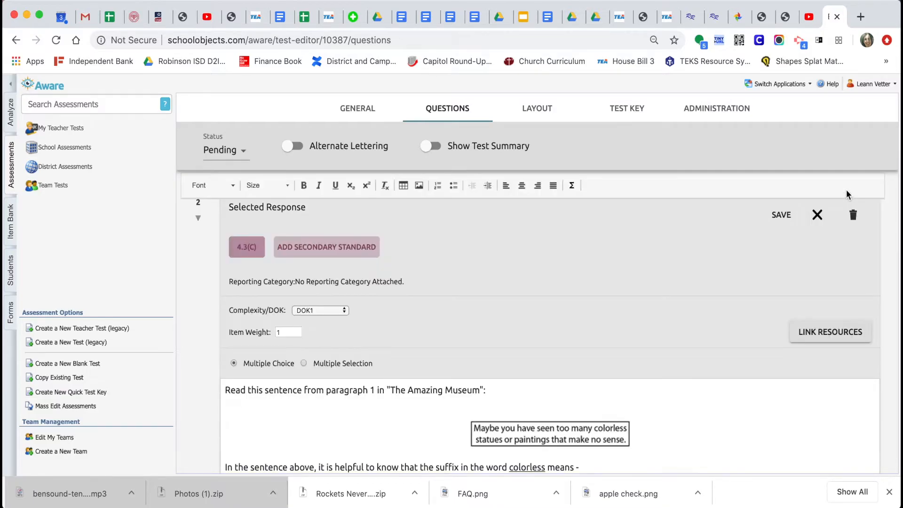
{"action": "scroll", "coordinate": [584, 305], "scroll_direction": "down", "scroll_amount": 3}
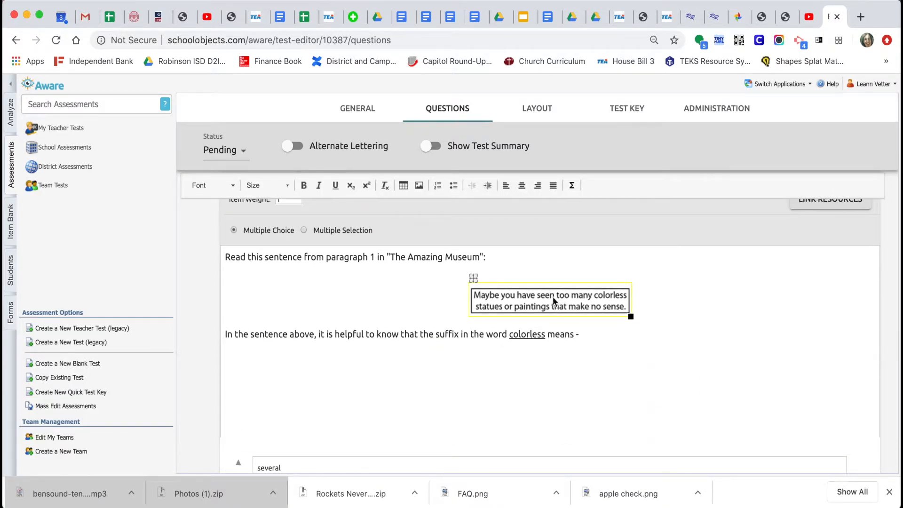
{"action": "double_click", "coordinate": [569, 294]}
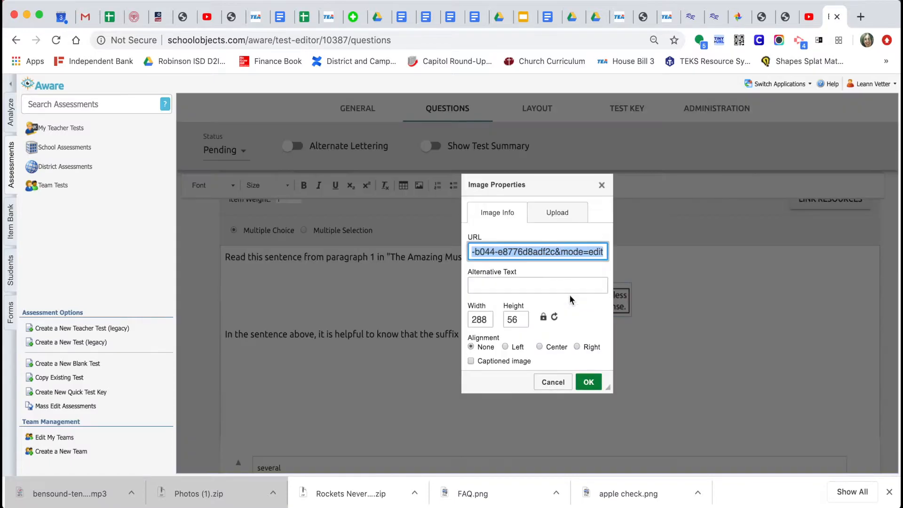
- Set the boxed sentence image's alternative text to "Maybe you have seen too many colorless statues or paintings that make no sense."
{"action": "left_click", "coordinate": [512, 282]}
{"action": "left_click_drag", "start_coordinate": [557, 182], "coordinate": [744, 176]}
{"action": "type", "text": "Maybe you have seen too many colo"}
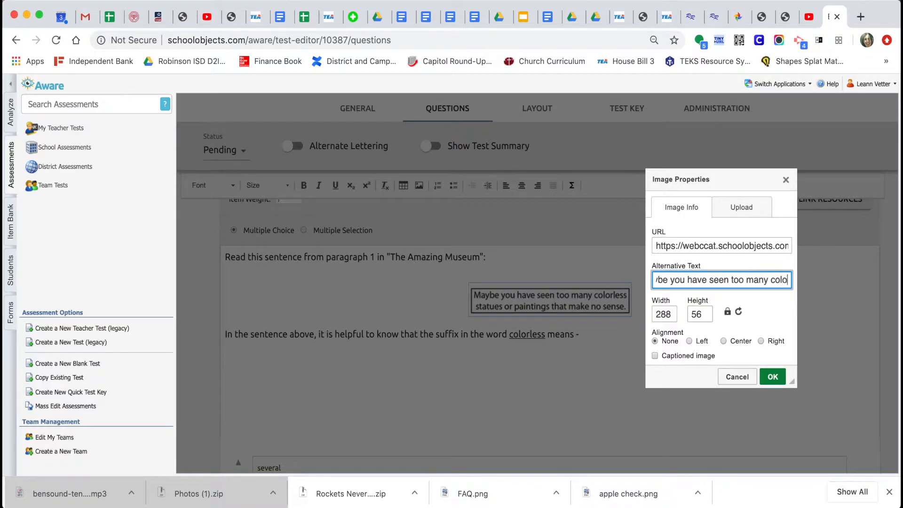
{"action": "type", "text": "rless s"}
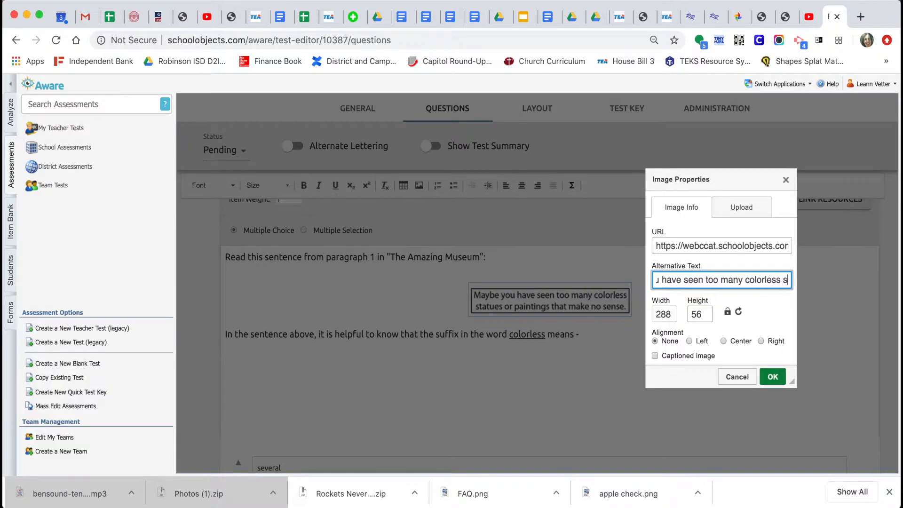
{"action": "type", "text": "at"}
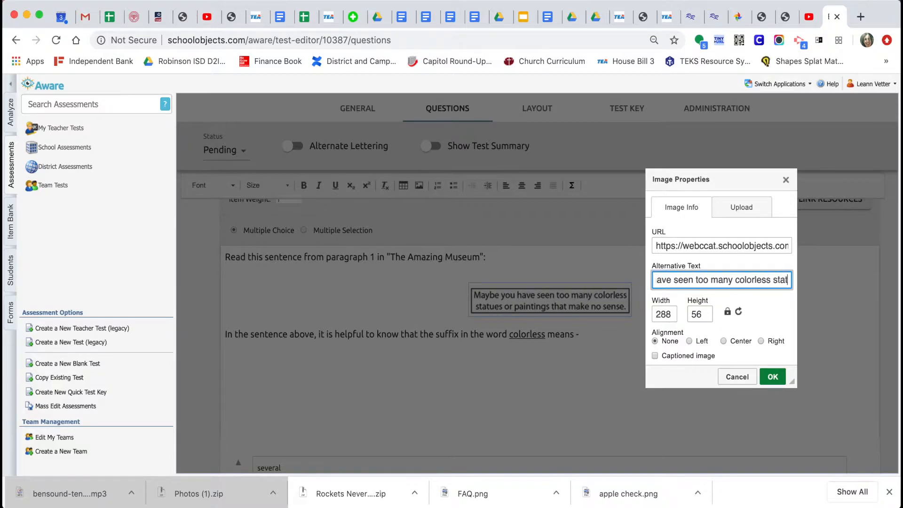
{"action": "type", "text": "ues or paintin"}
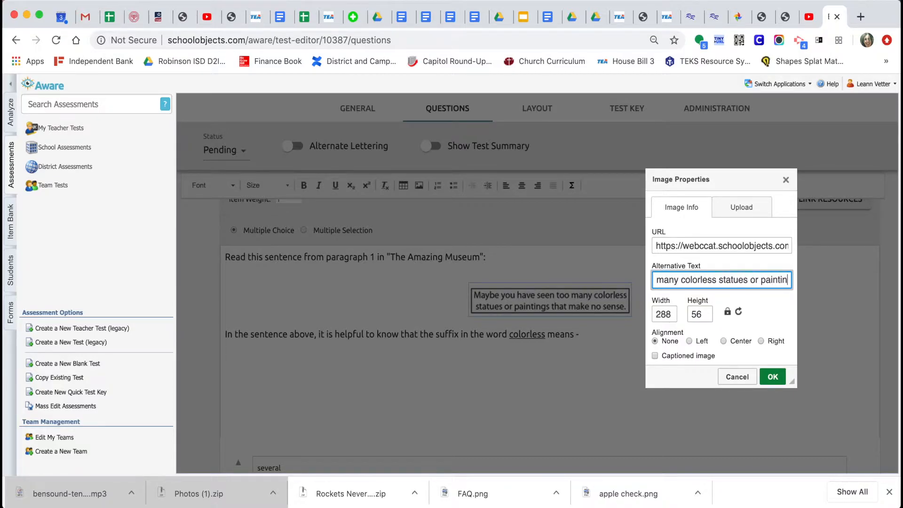
{"action": "type", "text": "gs that make no sense."}
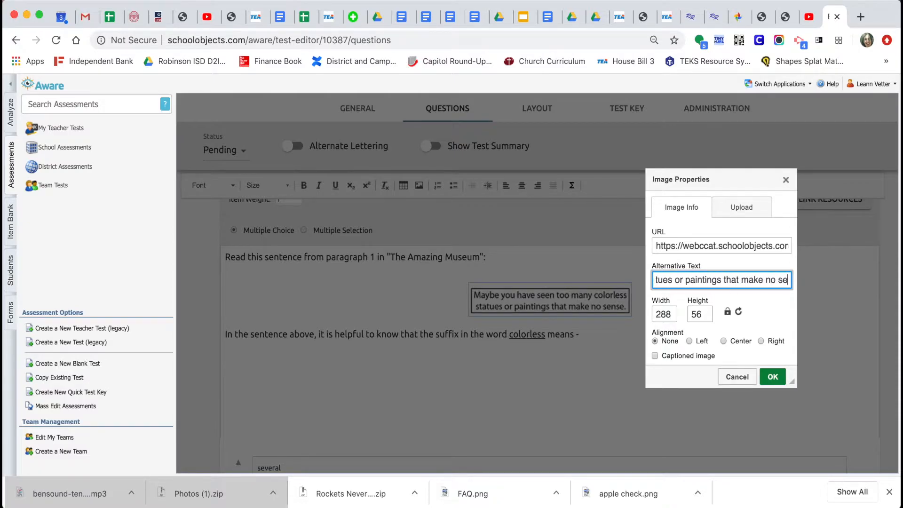
{"action": "left_click", "coordinate": [772, 376]}
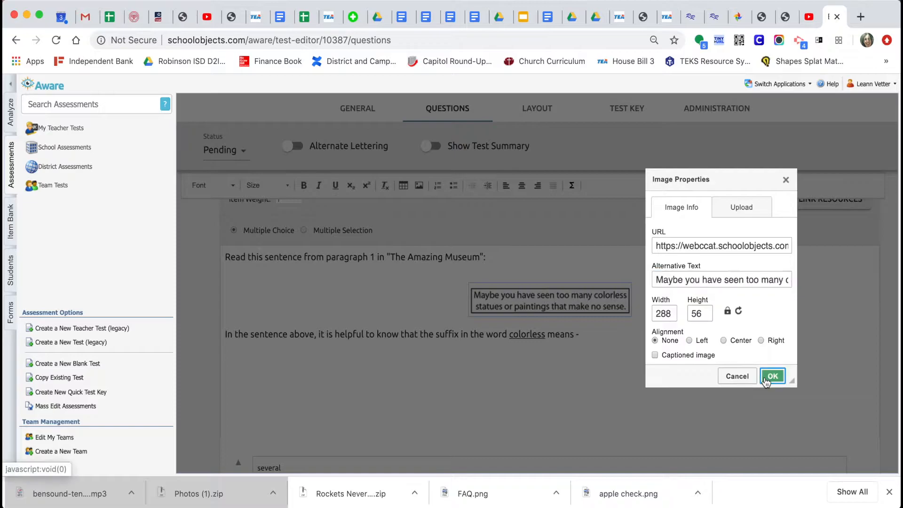
{"action": "left_click", "coordinate": [733, 281]}
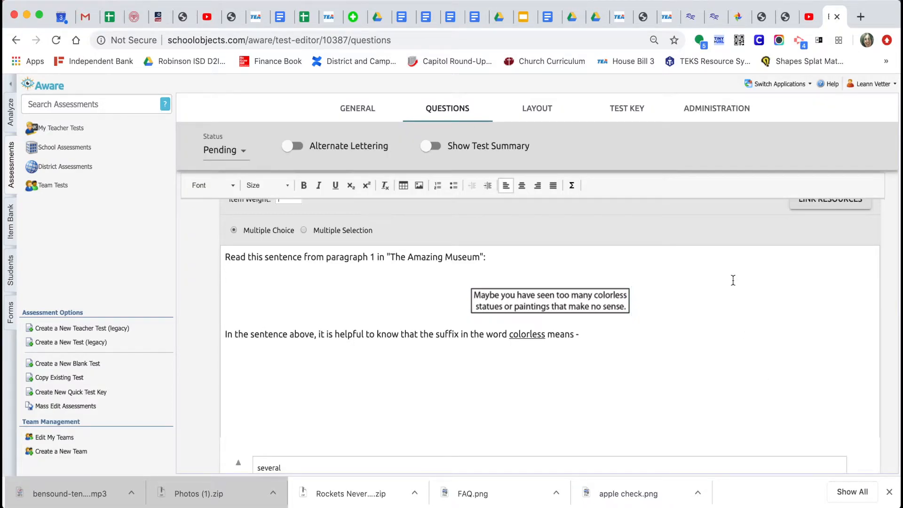
- Save the edits to question 2
{"action": "scroll", "coordinate": [748, 306], "scroll_direction": "up", "scroll_amount": 3}
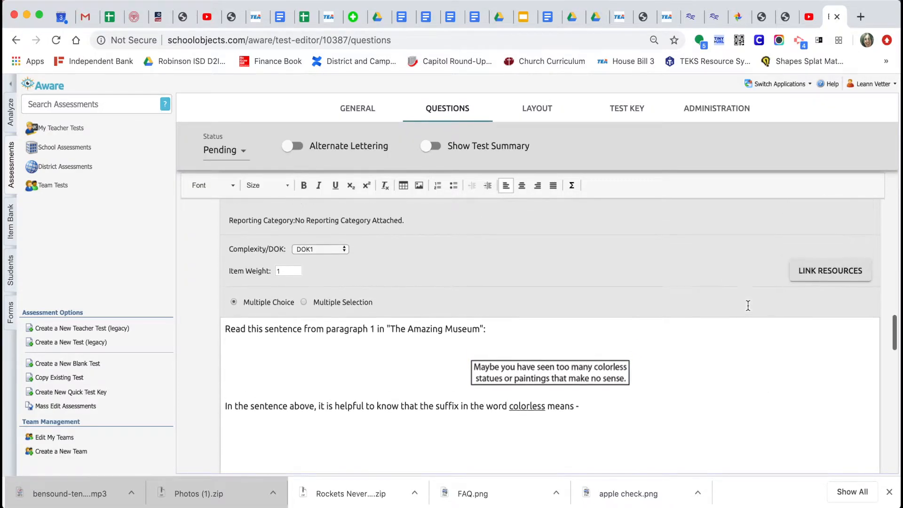
{"action": "scroll", "coordinate": [748, 306], "scroll_direction": "up", "scroll_amount": 3}
{"action": "left_click", "coordinate": [778, 297]}
- Open question 3 for editing and bring up the image properties of its cotton gin flowchart
{"action": "scroll", "coordinate": [674, 297], "scroll_direction": "down", "scroll_amount": 10}
{"action": "scroll", "coordinate": [674, 300], "scroll_direction": "down", "scroll_amount": 6}
{"action": "scroll", "coordinate": [673, 299], "scroll_direction": "up", "scroll_amount": 6}
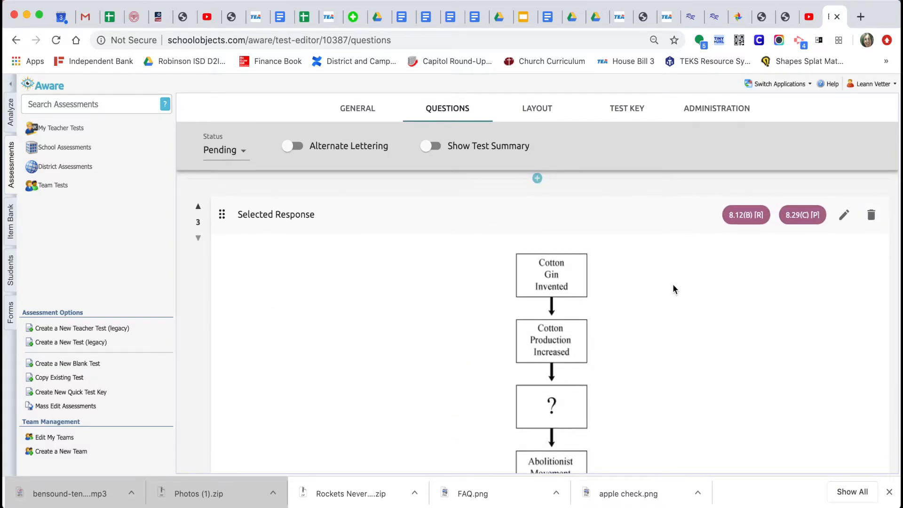
{"action": "left_click", "coordinate": [844, 216]}
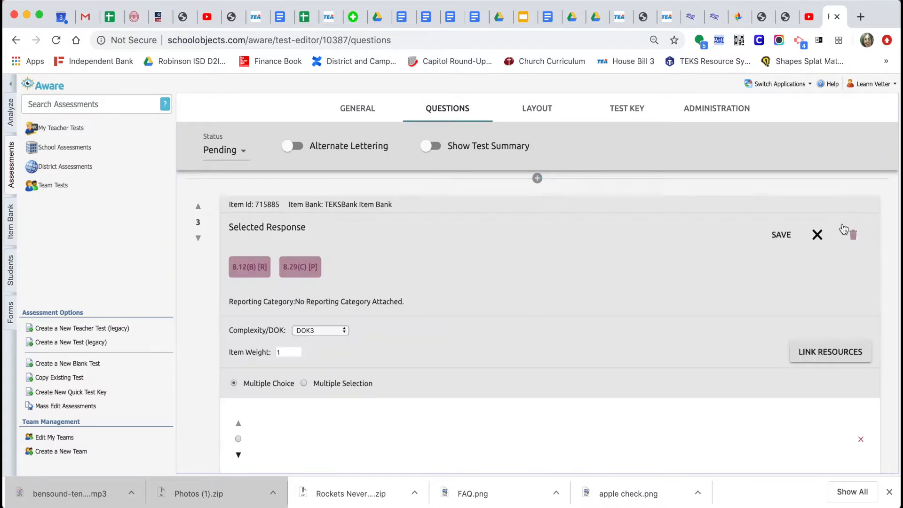
{"action": "scroll", "coordinate": [661, 261], "scroll_direction": "down", "scroll_amount": 4}
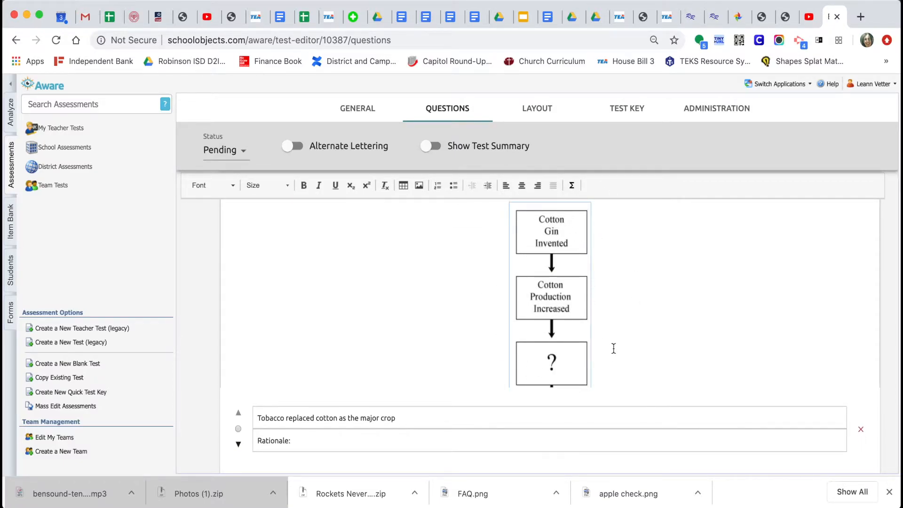
{"action": "double_click", "coordinate": [585, 210]}
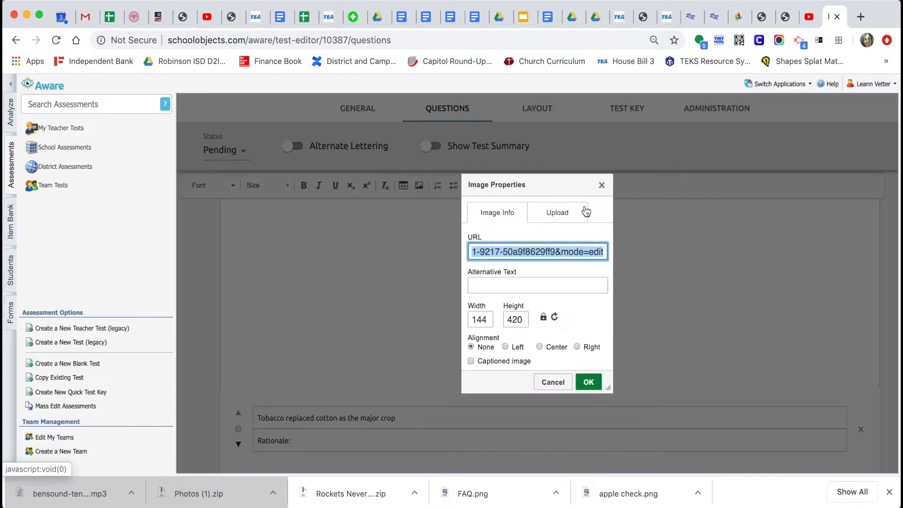
- Set the flowchart image's alternative text to "Cotton gin invented. Cotton production increased." and apply it
{"action": "left_click_drag", "start_coordinate": [545, 184], "coordinate": [728, 177]}
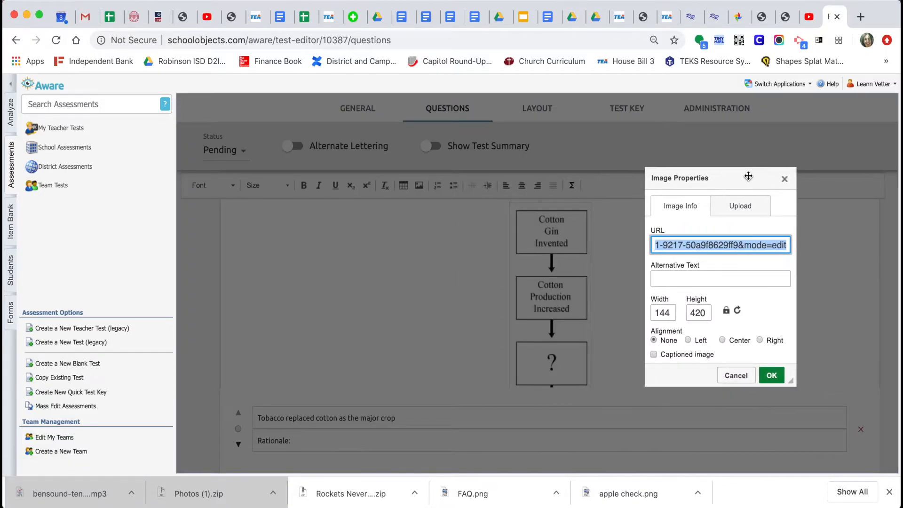
{"action": "left_click", "coordinate": [697, 277]}
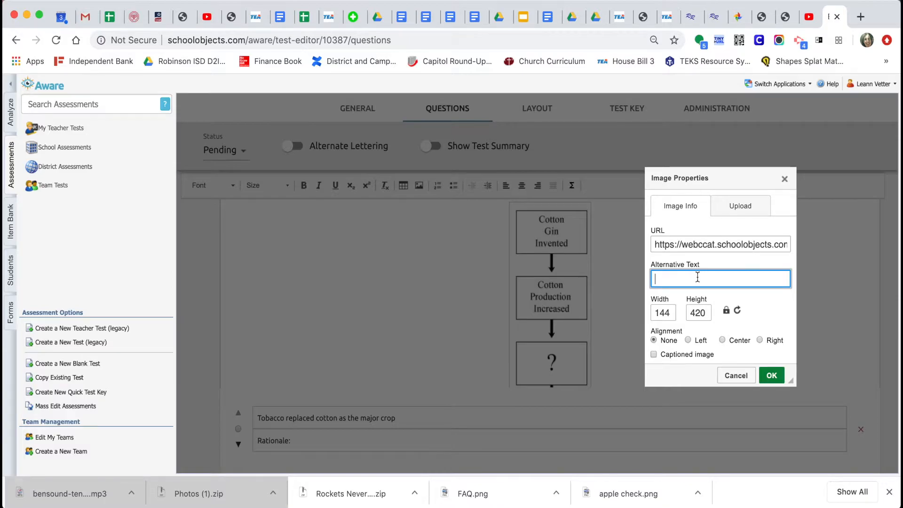
{"action": "type", "text": "Ctton gin in"}
{"action": "key", "text": "BackSpace"}
{"action": "key", "text": "BackSpace"}
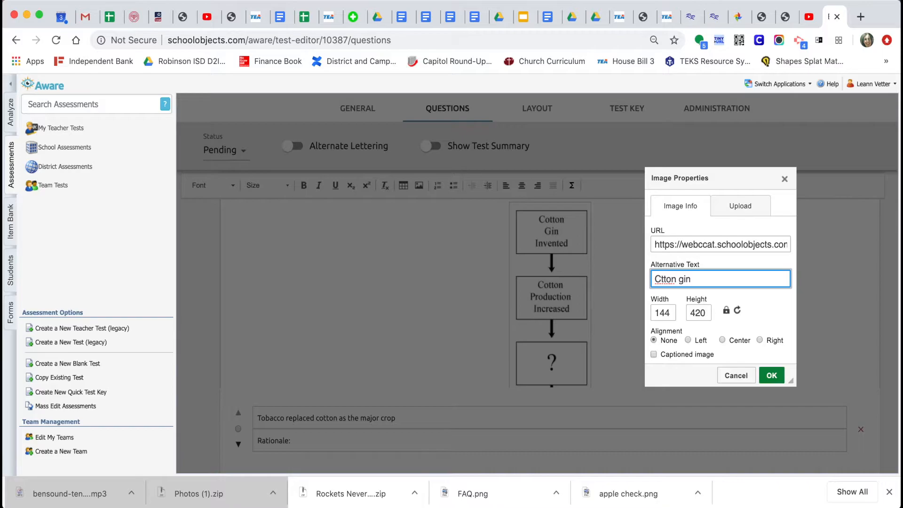
{"action": "key", "text": "BackSpace"}
{"action": "key", "text": "BackSpace"}
{"action": "key", "text": "BackSpace"}
{"action": "type", "text": "otton gi"}
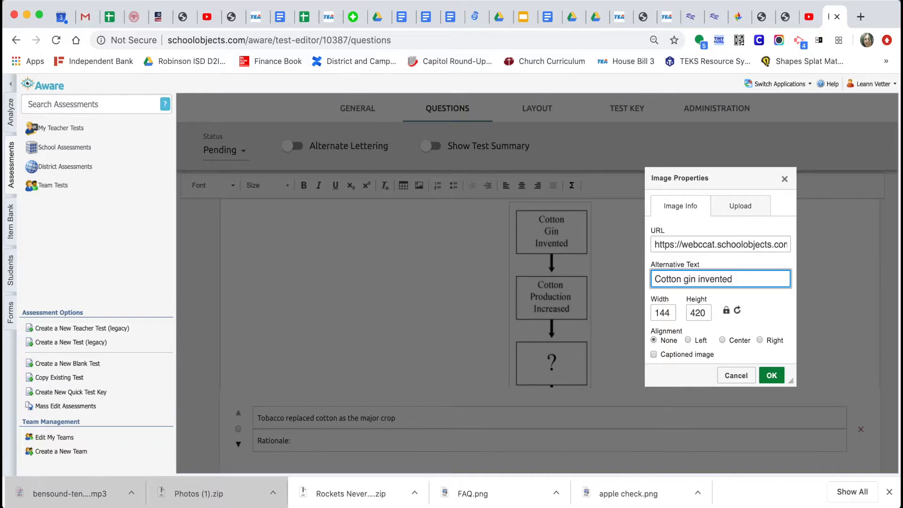
{"action": "type", "text": ". Cotton production"}
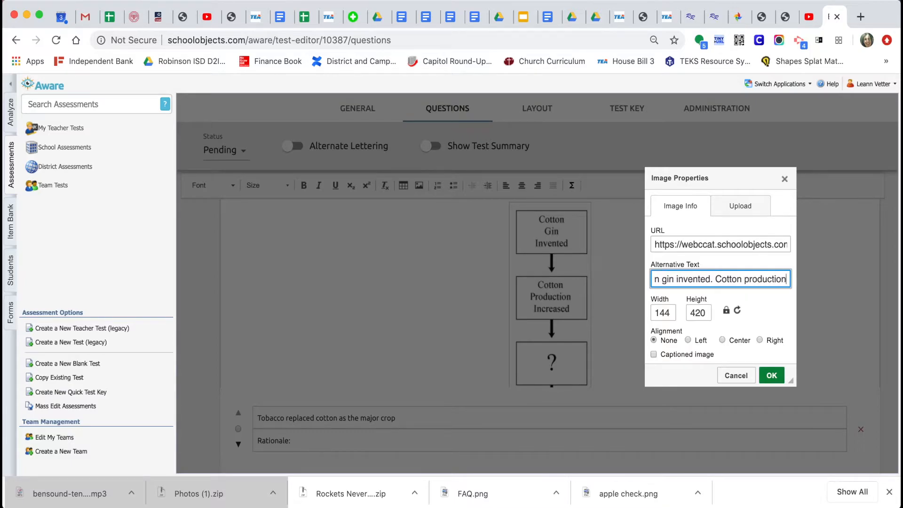
{"action": "type", "text": " increased."}
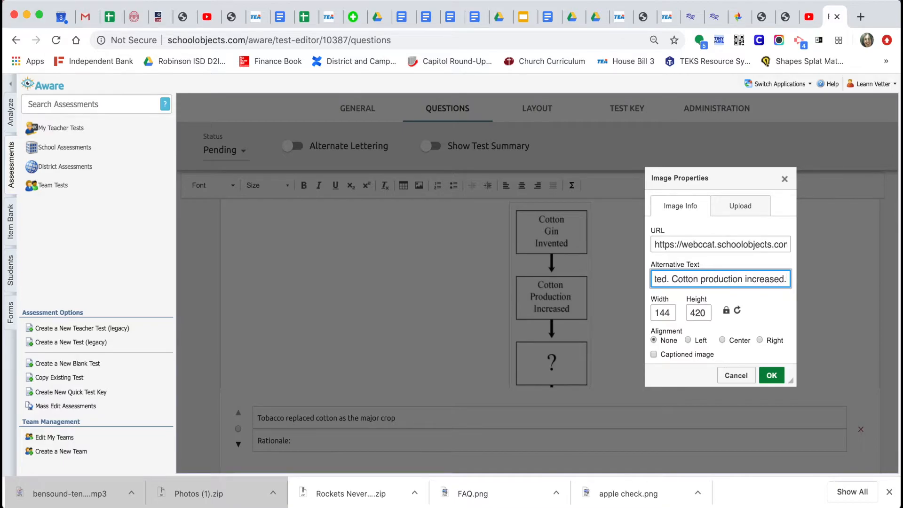
{"action": "left_click", "coordinate": [771, 375]}
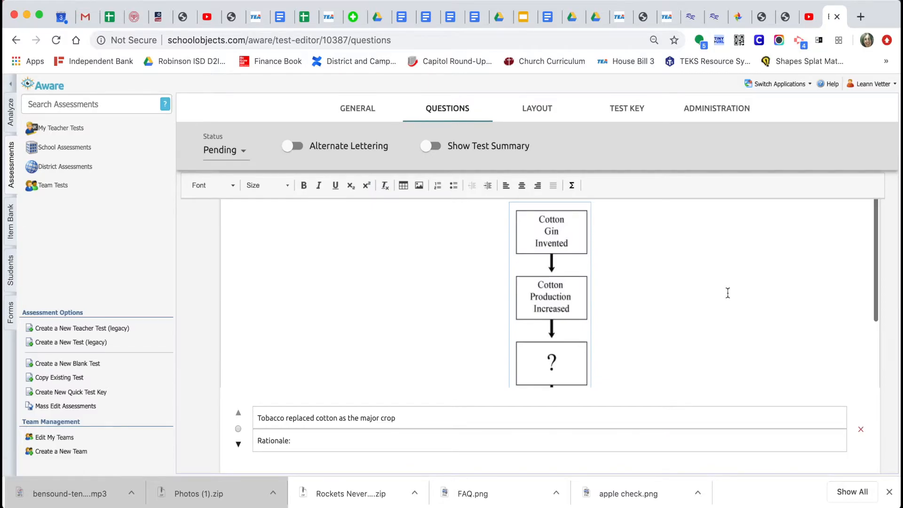
- Append "Question Mark. Abolitionist Movement Grew" to the end of the flowchart image's alternative text and apply it
{"action": "scroll", "coordinate": [727, 294], "scroll_direction": "down", "scroll_amount": 2}
{"action": "scroll", "coordinate": [727, 294], "scroll_direction": "up", "scroll_amount": 1}
{"action": "scroll", "coordinate": [728, 293], "scroll_direction": "down", "scroll_amount": 1}
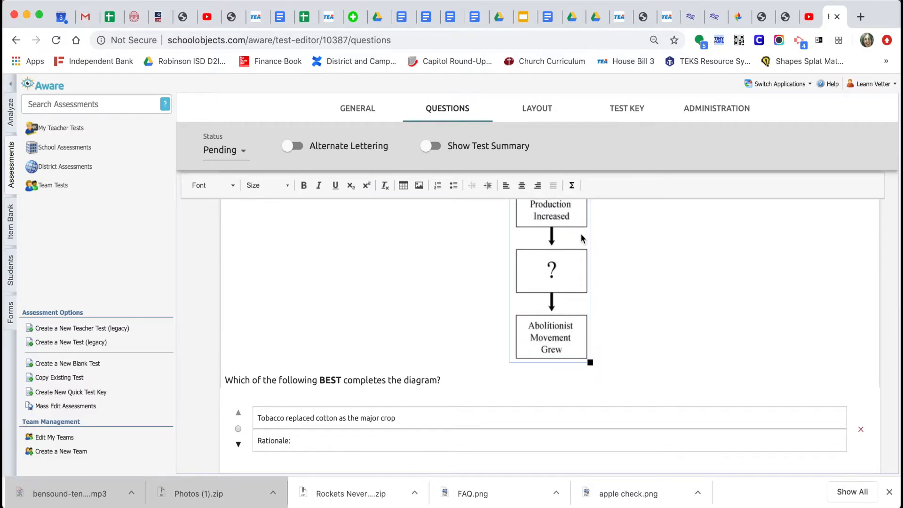
{"action": "double_click", "coordinate": [580, 233]}
{"action": "left_click", "coordinate": [771, 279]}
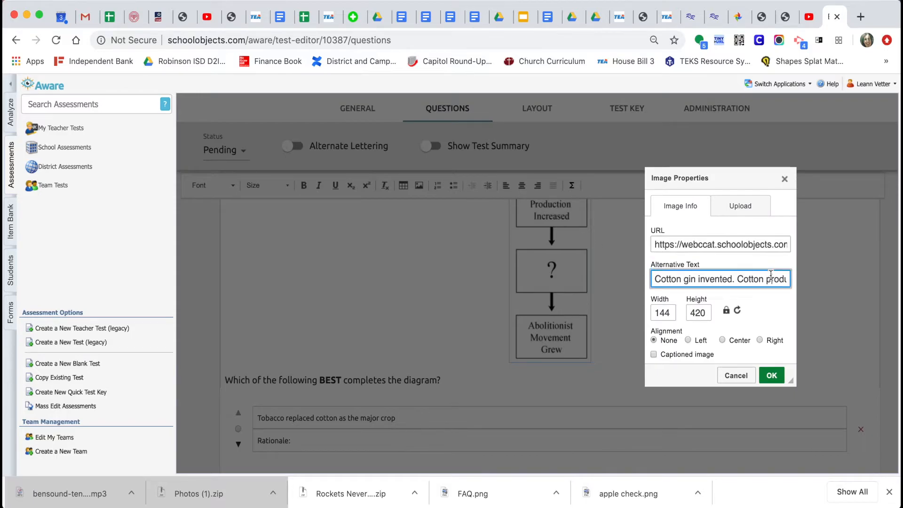
{"action": "key", "text": "Right"}
{"action": "key", "text": "Right"}
{"action": "key", "text": "Right"}
{"action": "key", "text": "Right"}
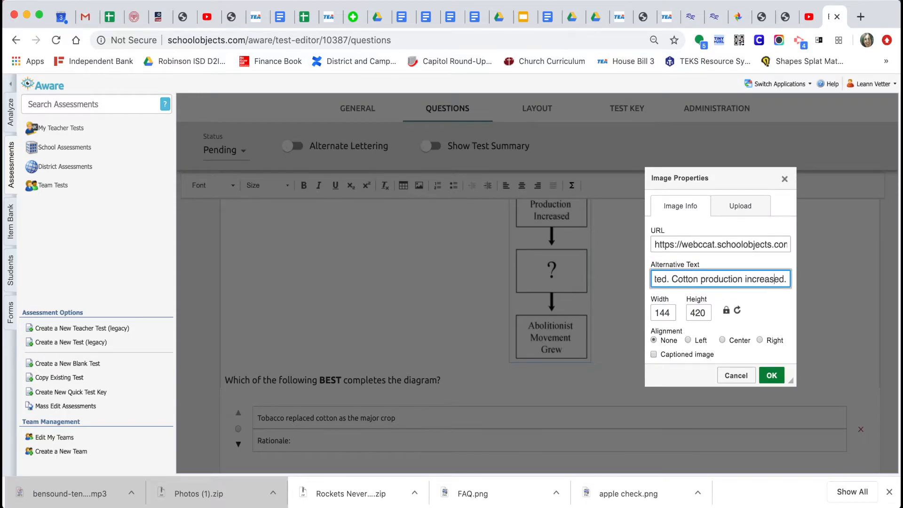
{"action": "type", "text": "Q"}
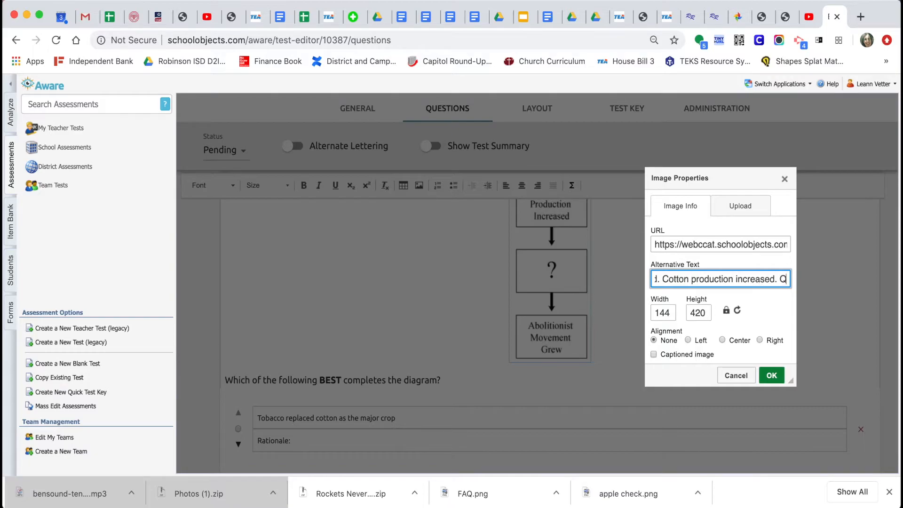
{"action": "type", "text": "uestion Mark."}
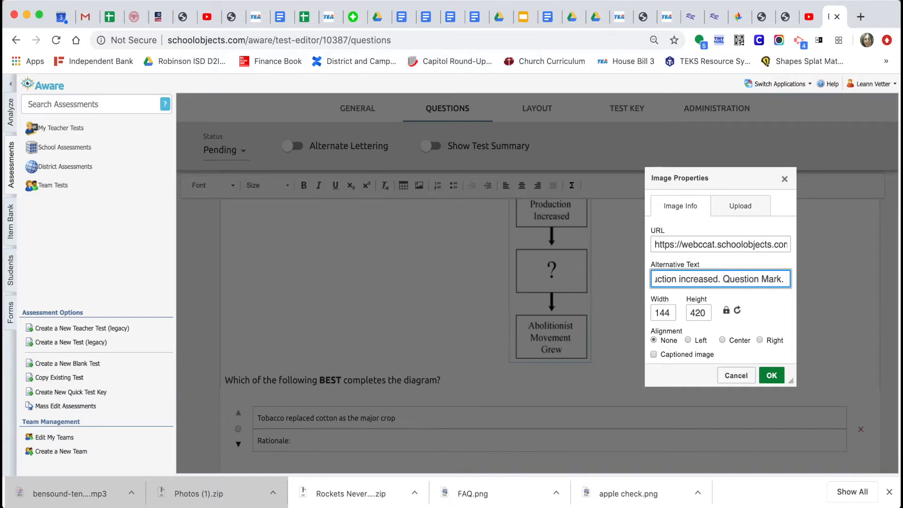
{"action": "type", "text": " Abolitionist"}
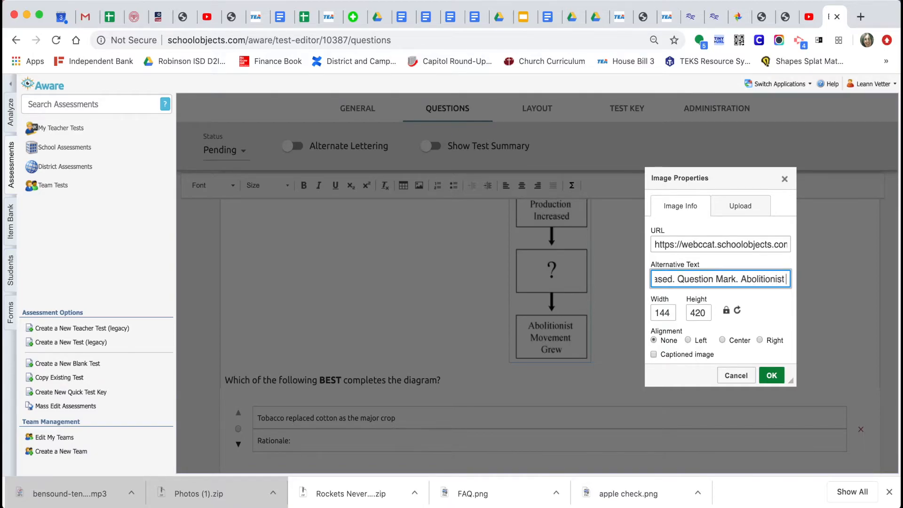
{"action": "type", "text": " Movement Grew"}
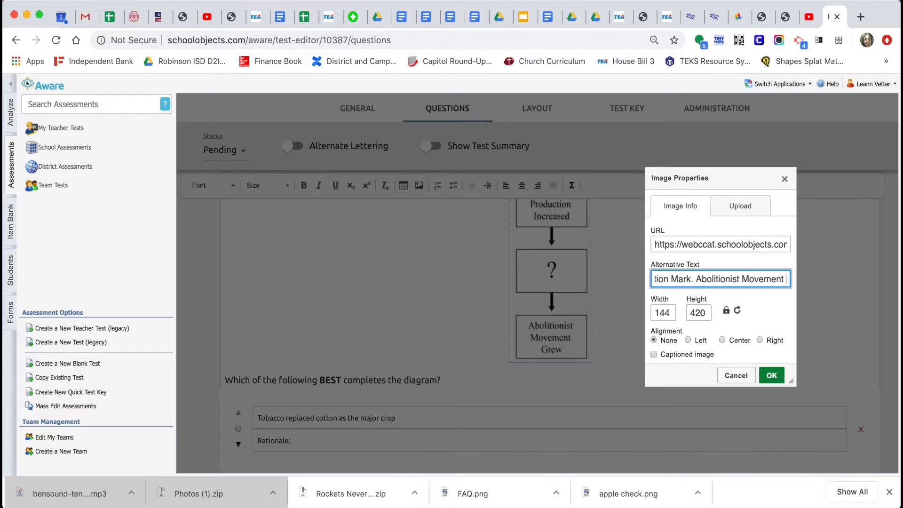
{"action": "left_click", "coordinate": [771, 375]}
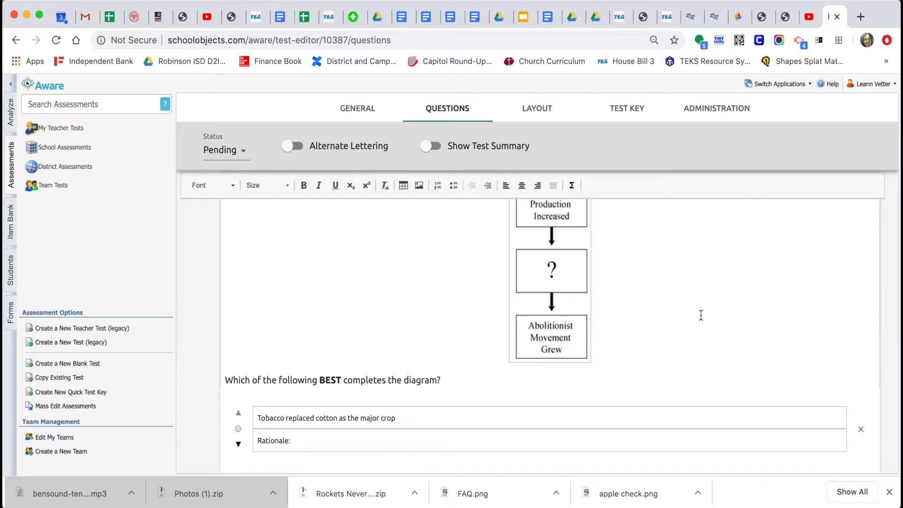
- Save the edits to question 3 and go to the test's administration settings
{"action": "scroll", "coordinate": [700, 315], "scroll_direction": "up", "scroll_amount": 10}
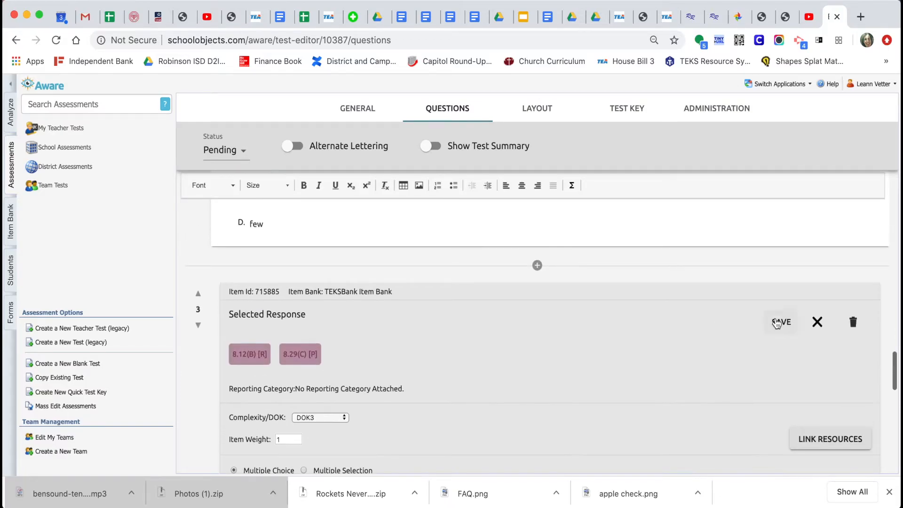
{"action": "left_click", "coordinate": [775, 324]}
{"action": "scroll", "coordinate": [704, 304], "scroll_direction": "up", "scroll_amount": 15}
{"action": "left_click", "coordinate": [705, 107]}
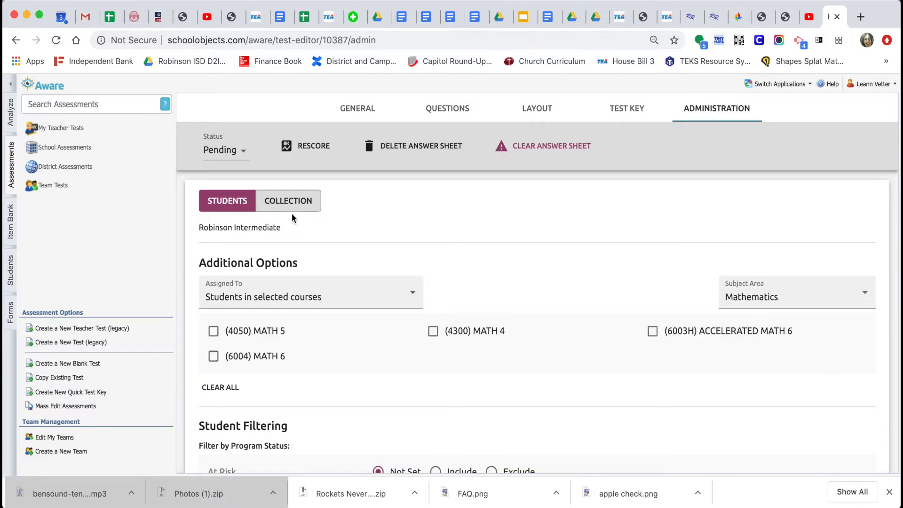
- Launch the test preview from the collection settings and go to question 3
{"action": "left_click", "coordinate": [287, 201]}
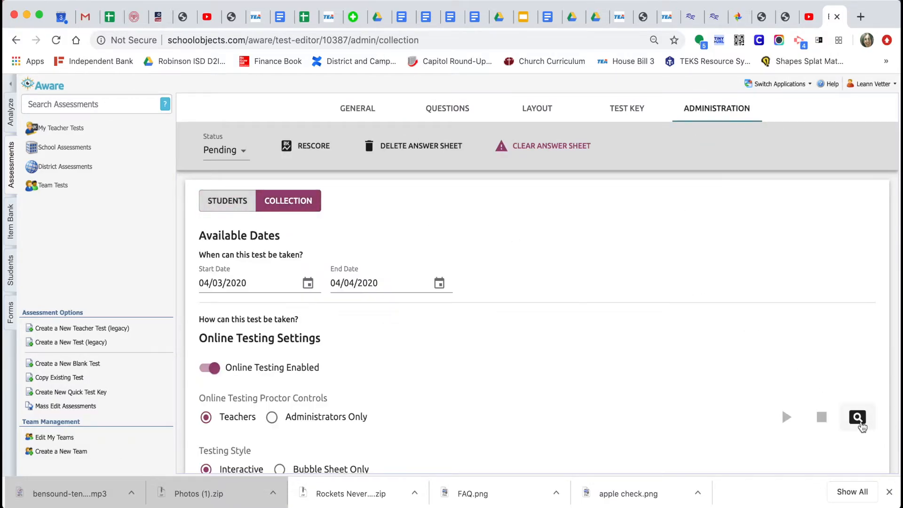
{"action": "left_click", "coordinate": [857, 417]}
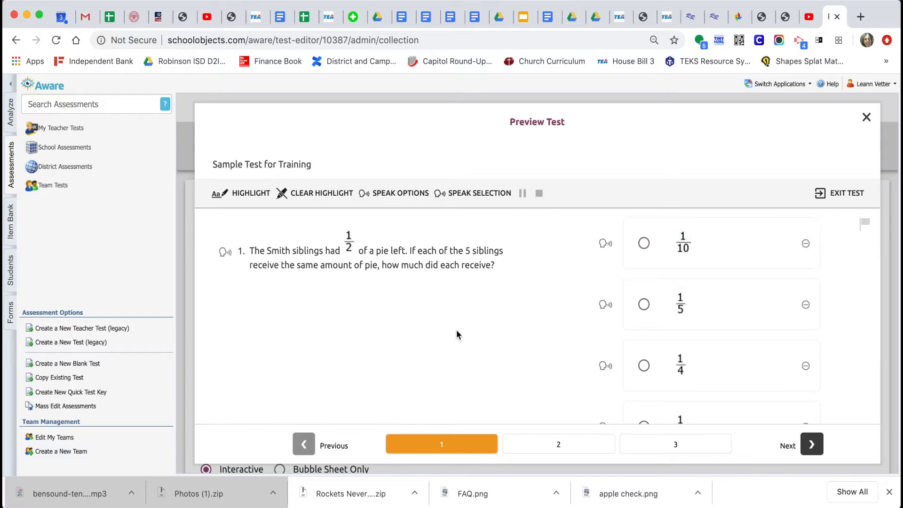
{"action": "left_click", "coordinate": [655, 450]}
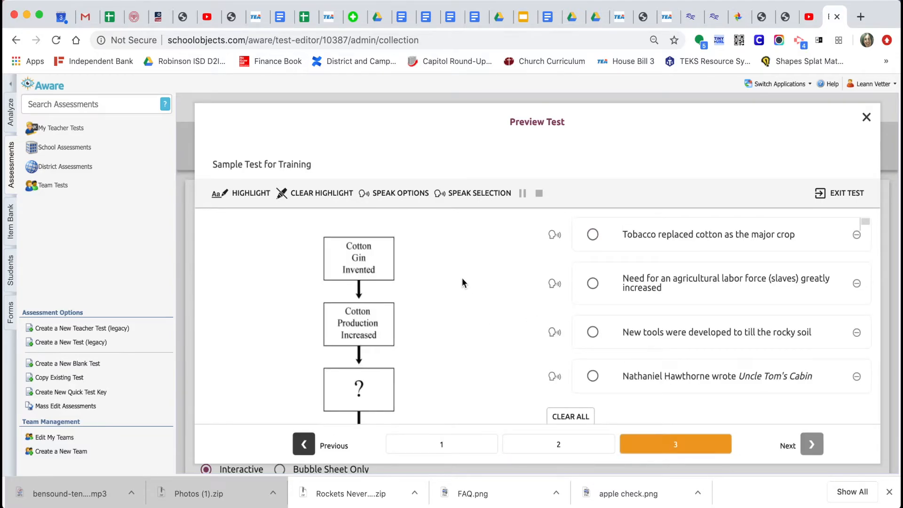
- Try to have a selection of the flowchart spoken, dismiss the prompt, and have question 3 read aloud while following its diagram
{"action": "left_click", "coordinate": [467, 194]}
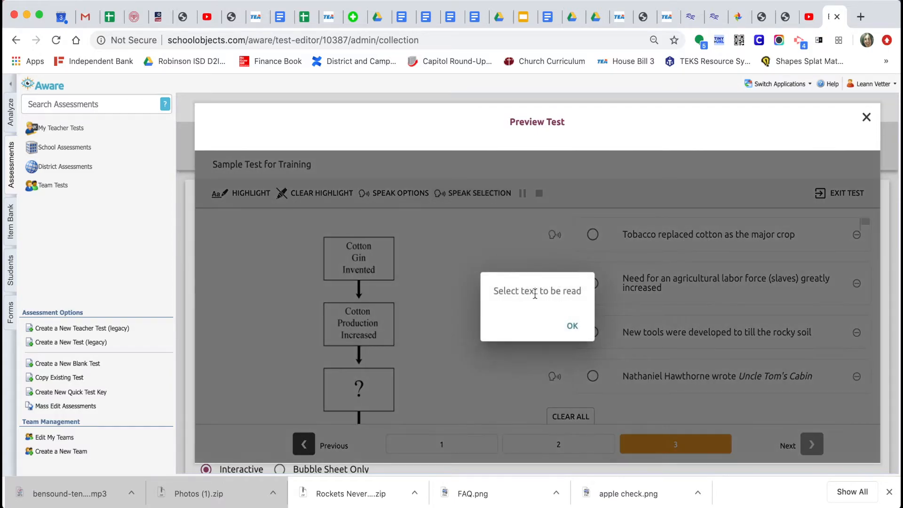
{"action": "left_click", "coordinate": [575, 321]}
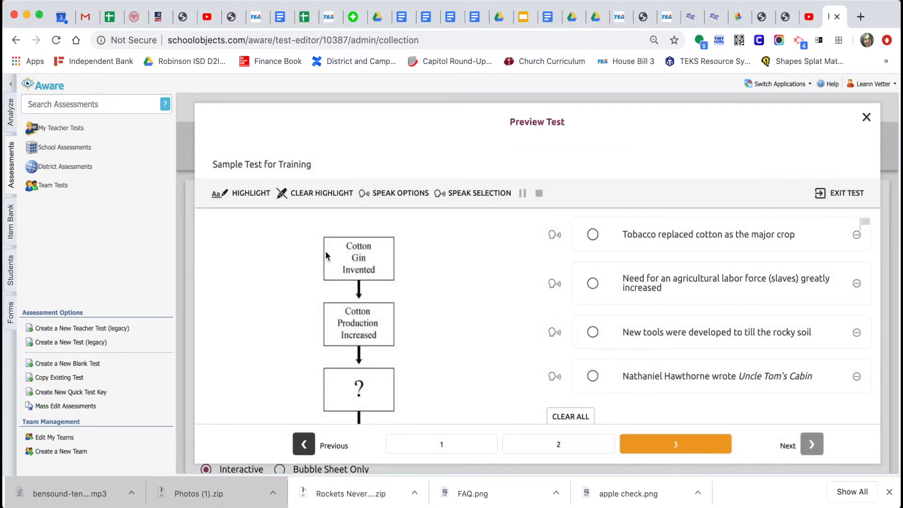
{"action": "left_click_drag", "start_coordinate": [332, 256], "coordinate": [301, 259]}
{"action": "scroll", "coordinate": [301, 259], "scroll_direction": "down", "scroll_amount": 3}
{"action": "left_click", "coordinate": [223, 366]}
{"action": "scroll", "coordinate": [279, 301], "scroll_direction": "up", "scroll_amount": 2}
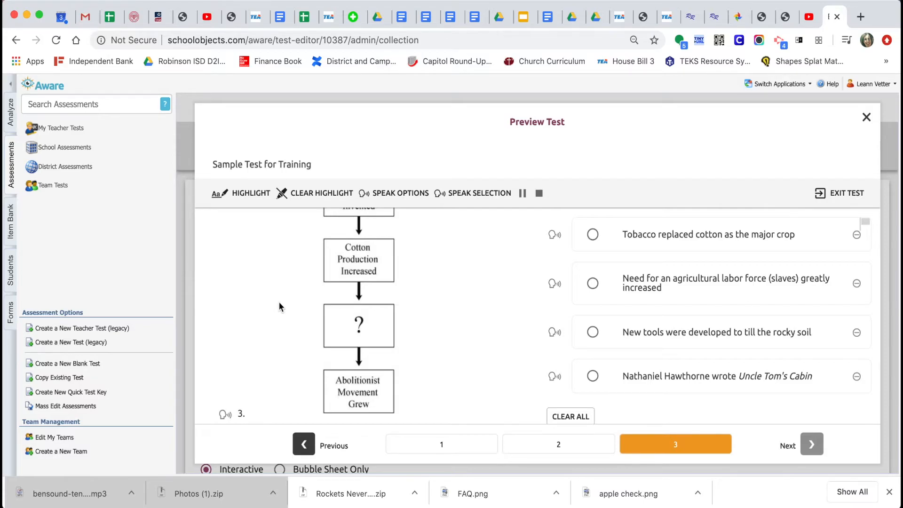
{"action": "scroll", "coordinate": [459, 291], "scroll_direction": "up", "scroll_amount": 2}
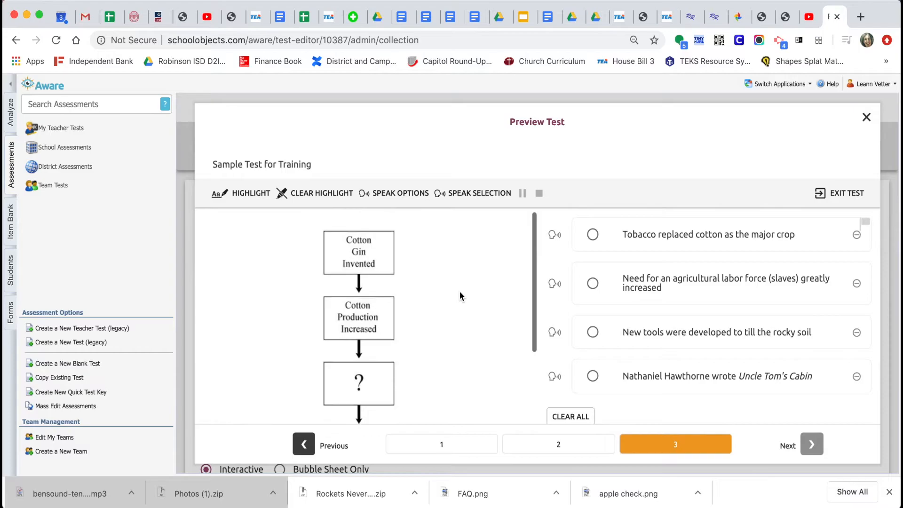
{"action": "scroll", "coordinate": [458, 290], "scroll_direction": "down", "scroll_amount": 3}
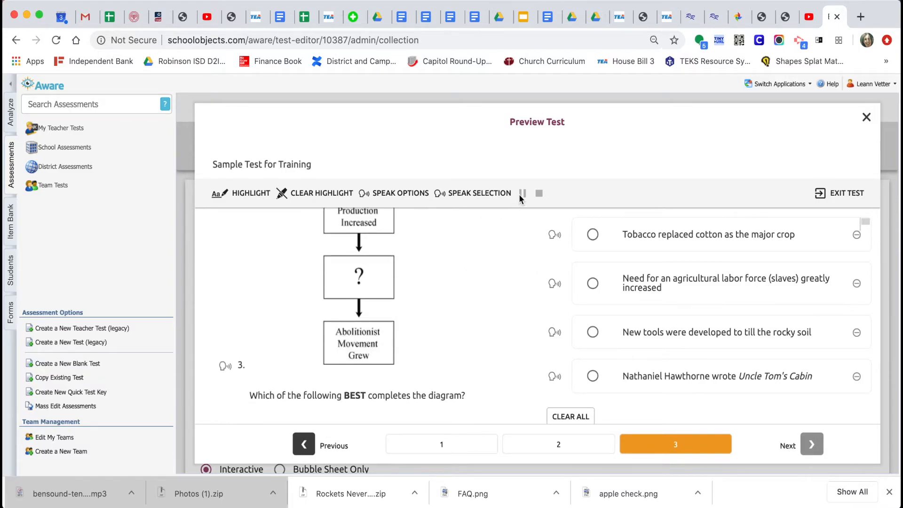
{"action": "scroll", "coordinate": [482, 266], "scroll_direction": "up", "scroll_amount": 2}
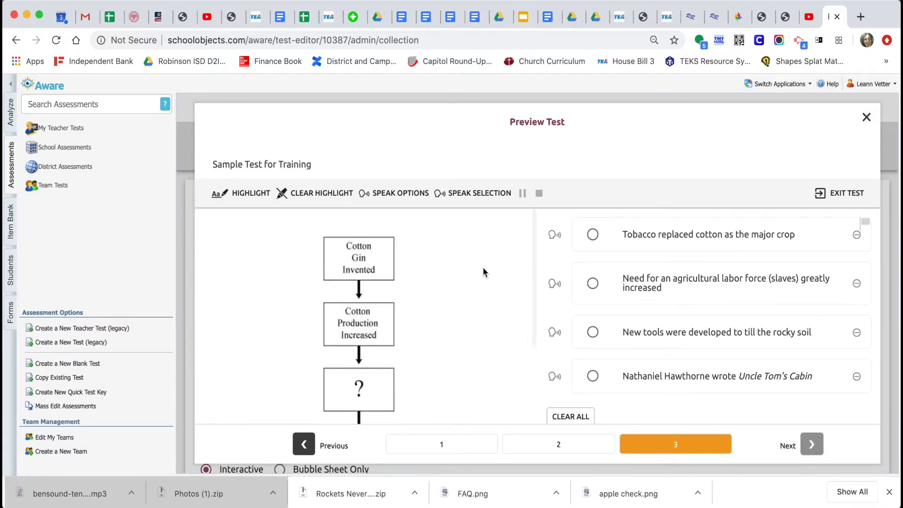
- Have question 2 read aloud in the preview, halt the reading and close the preview
{"action": "left_click", "coordinate": [576, 444]}
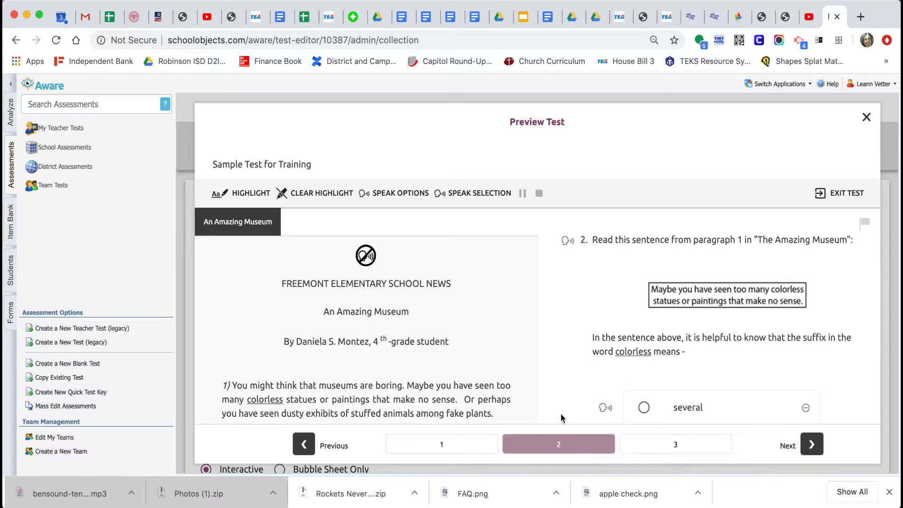
{"action": "left_click", "coordinate": [565, 243]}
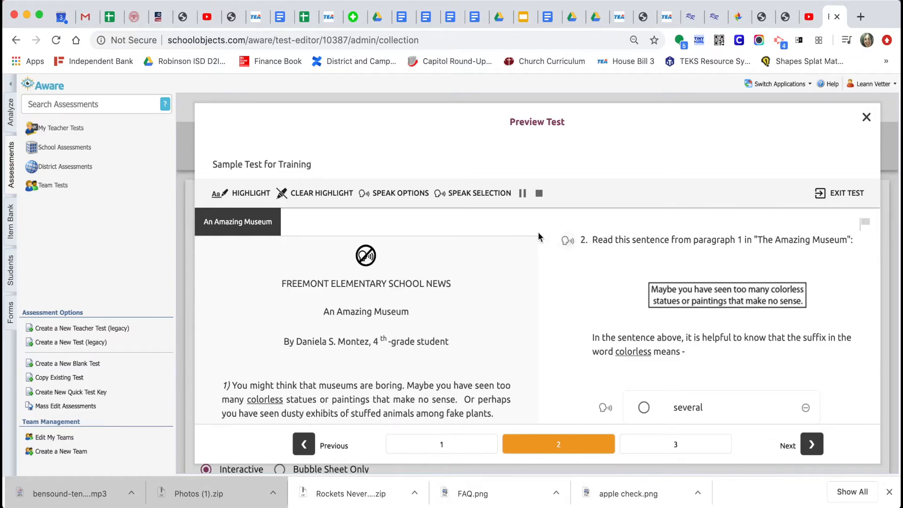
{"action": "left_click", "coordinate": [522, 195]}
{"action": "left_click", "coordinate": [864, 118]}
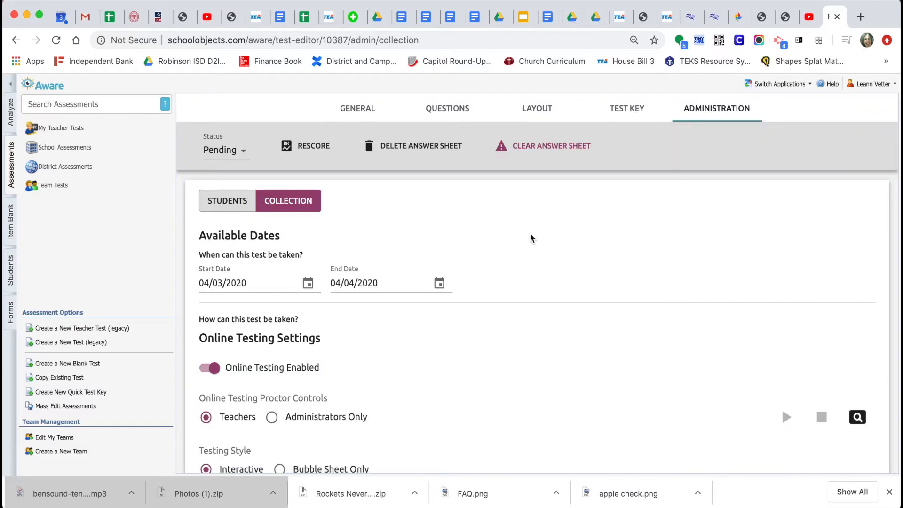
- Look over the online testing settings, return to the student administration options and set the test's status to Active
{"action": "scroll", "coordinate": [531, 237], "scroll_direction": "down", "scroll_amount": 3}
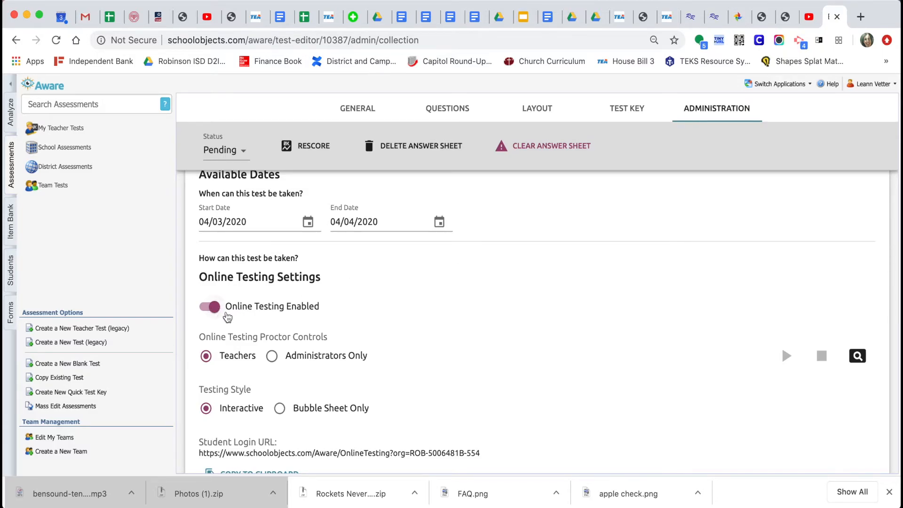
{"action": "scroll", "coordinate": [272, 310], "scroll_direction": "up", "scroll_amount": 3}
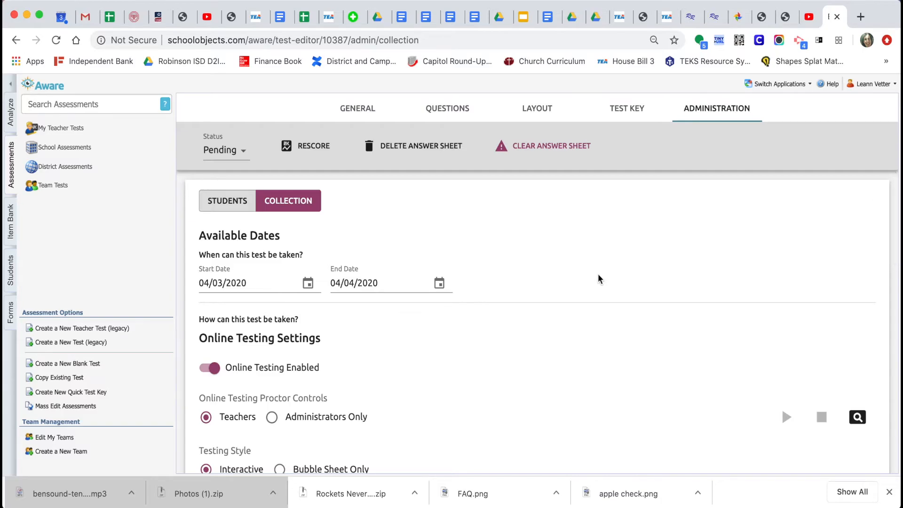
{"action": "left_click", "coordinate": [227, 207]}
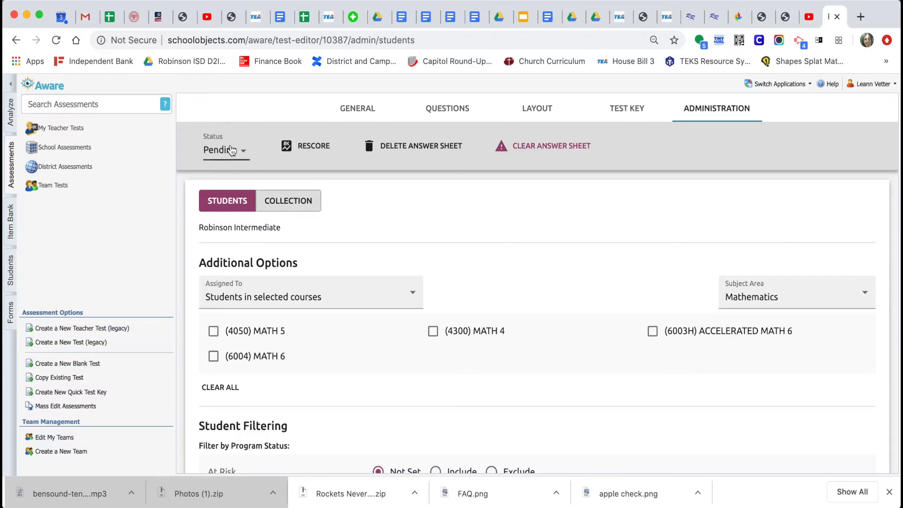
{"action": "left_click", "coordinate": [236, 150]}
{"action": "left_click", "coordinate": [232, 173]}
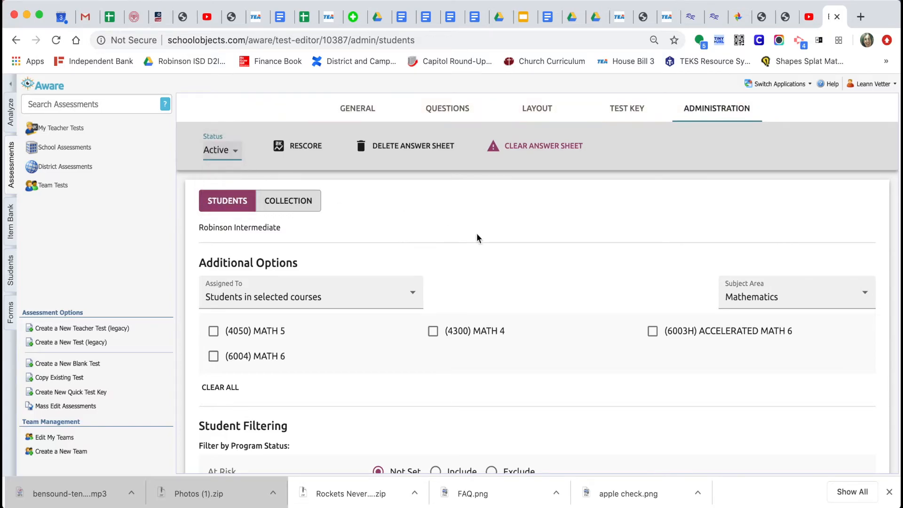
- Open the list of available tests and find the online test proctoring option of Sample Test for Training under School Assessments
{"action": "left_click", "coordinate": [10, 113]}
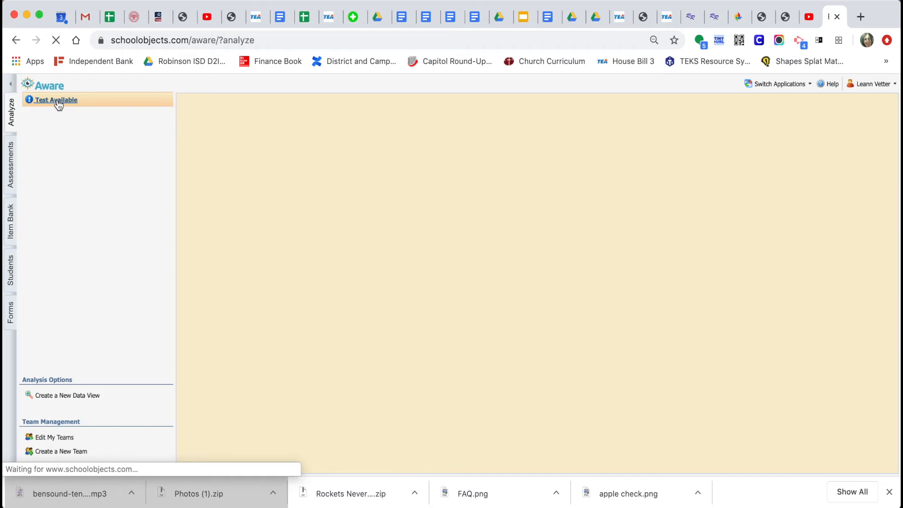
{"action": "left_click", "coordinate": [56, 101]}
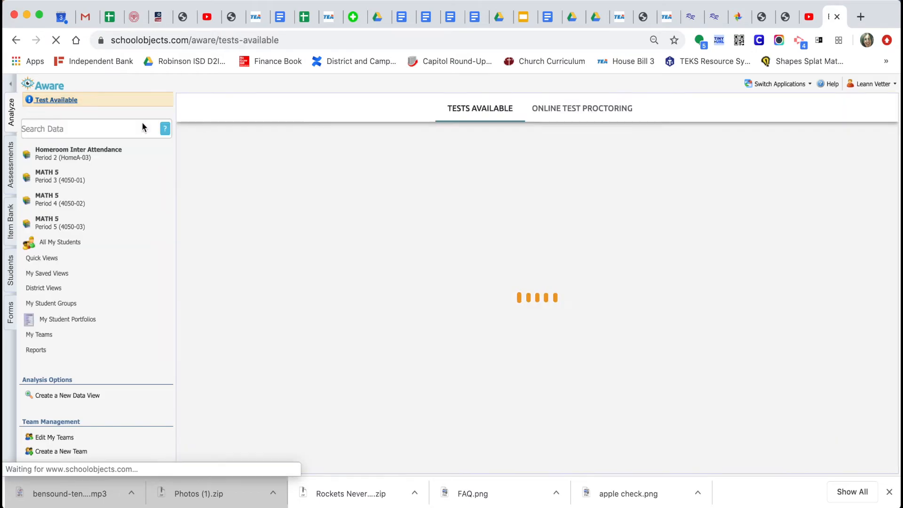
{"action": "scroll", "coordinate": [495, 238], "scroll_direction": "down", "scroll_amount": 15}
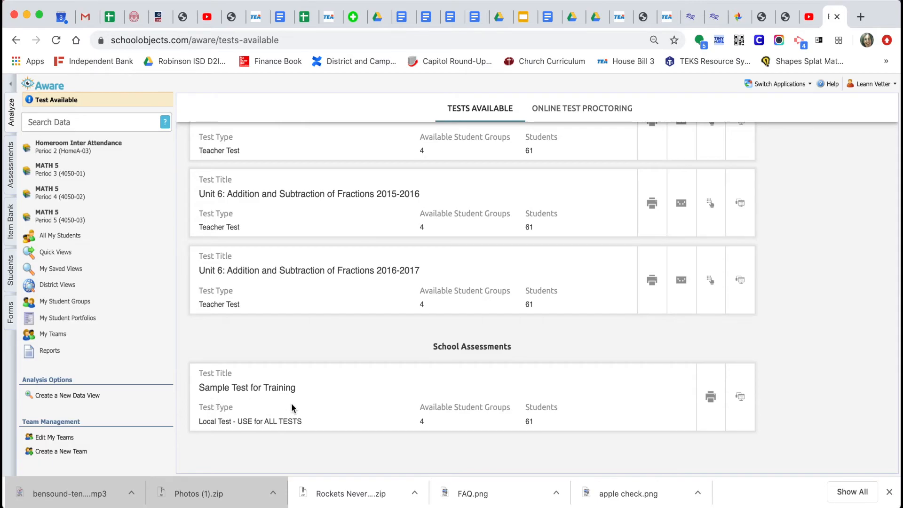
{"action": "left_click", "coordinate": [729, 400]}
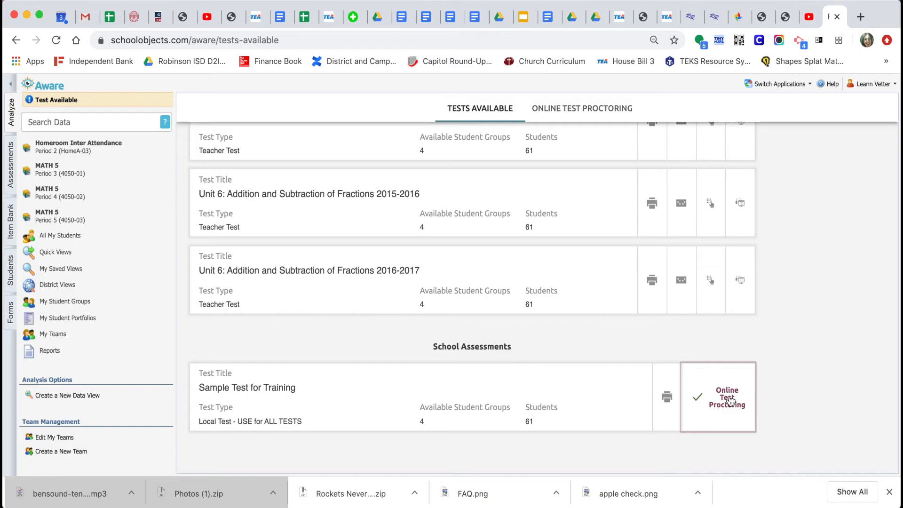
- In online test proctoring, select all MATH 5 - Period 3 students and start Sample Test for Training for them
{"action": "scroll", "coordinate": [730, 400], "scroll_direction": "up", "scroll_amount": 15}
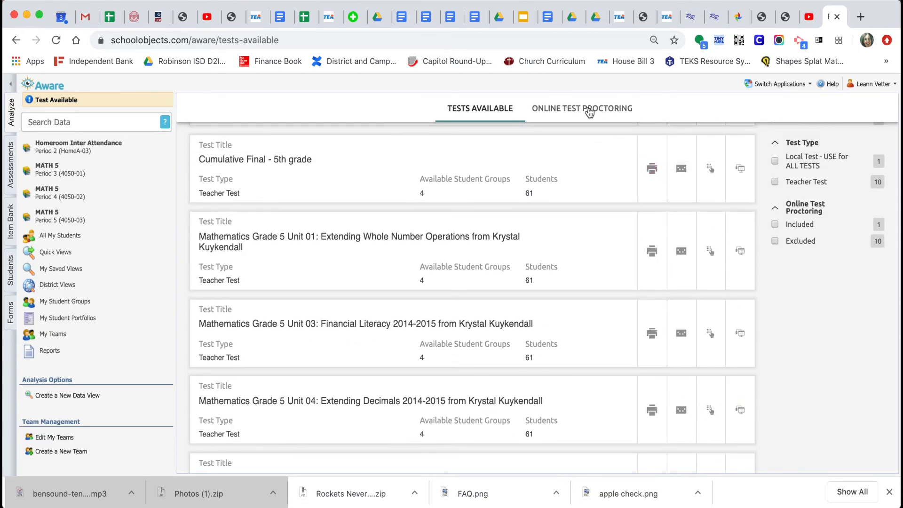
{"action": "left_click", "coordinate": [589, 112]}
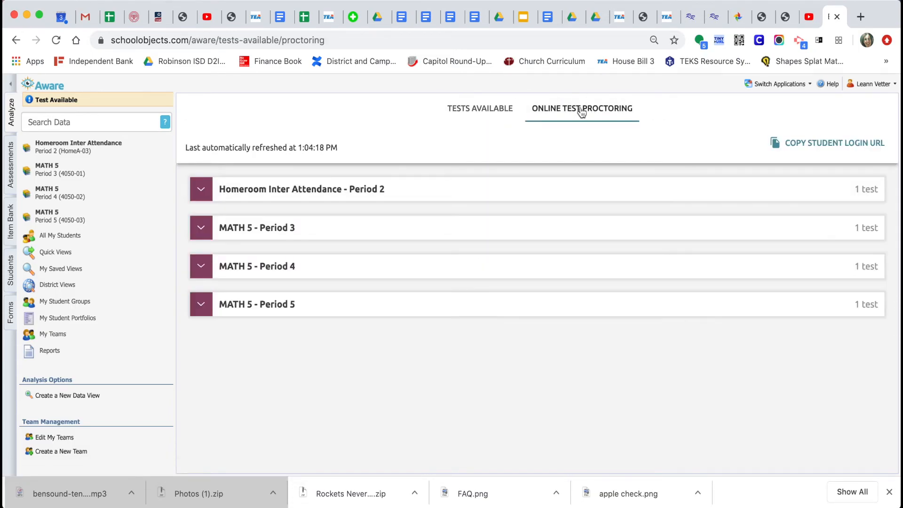
{"action": "left_click", "coordinate": [203, 229]}
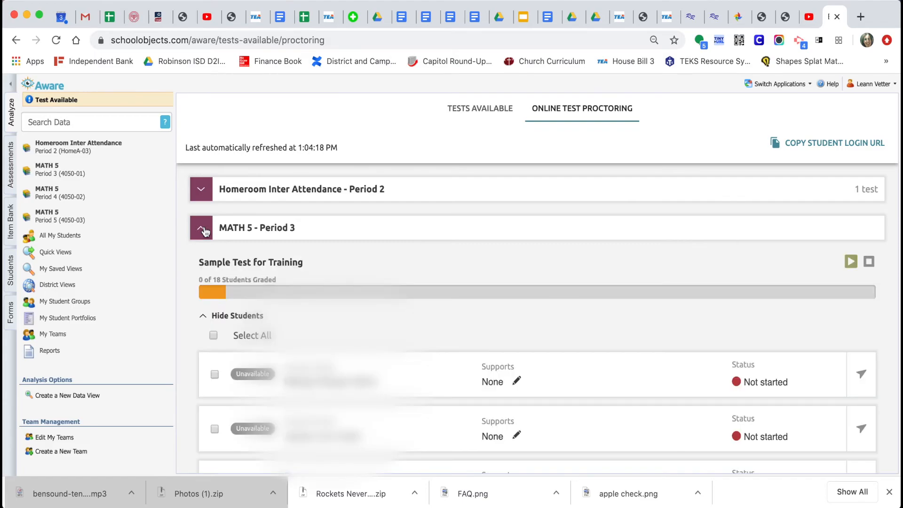
{"action": "scroll", "coordinate": [208, 256], "scroll_direction": "down", "scroll_amount": 3}
{"action": "left_click", "coordinate": [213, 237]}
{"action": "scroll", "coordinate": [417, 218], "scroll_direction": "up", "scroll_amount": 3}
{"action": "left_click", "coordinate": [851, 262]}
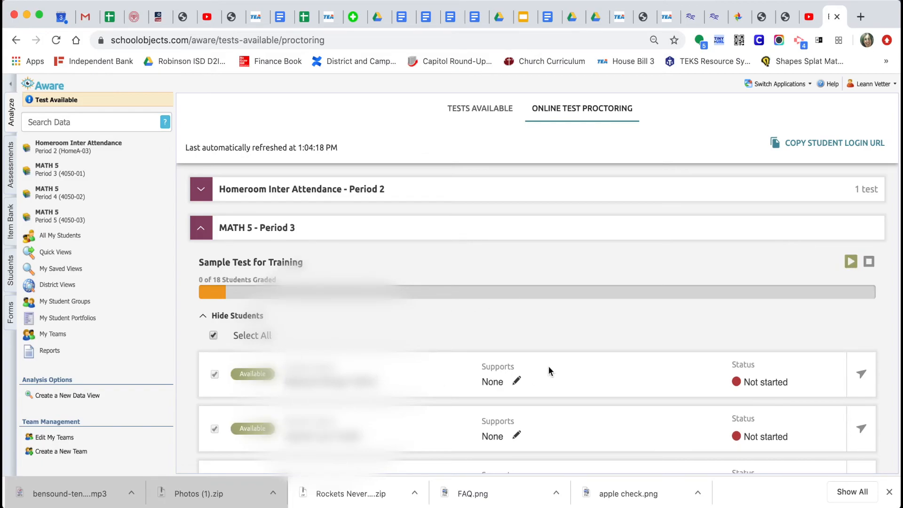
- Turn on the Text to Speech support for the first three MATH 5 - Period 3 students and save each one
{"action": "left_click", "coordinate": [517, 381]}
{"action": "left_click", "coordinate": [490, 275]}
{"action": "left_click", "coordinate": [598, 329]}
{"action": "left_click", "coordinate": [516, 434]}
{"action": "left_click", "coordinate": [493, 276]}
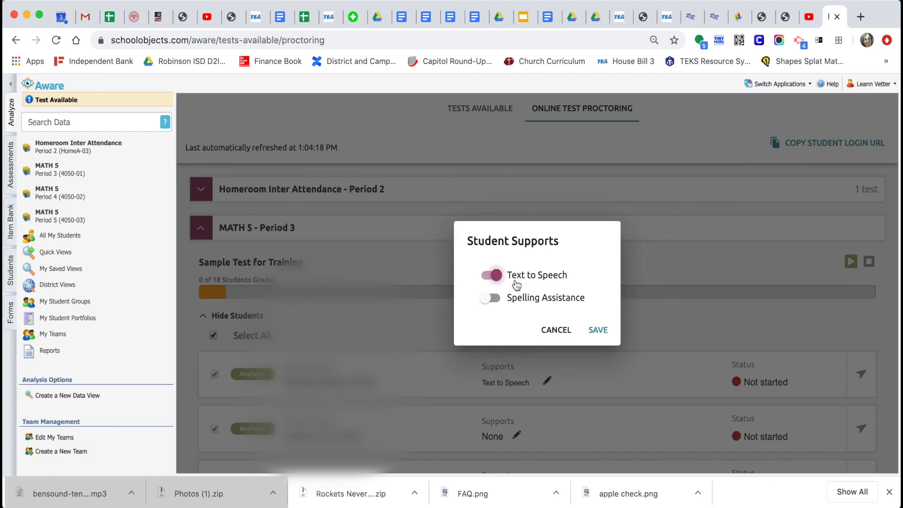
{"action": "left_click", "coordinate": [598, 330]}
{"action": "scroll", "coordinate": [601, 323], "scroll_direction": "down", "scroll_amount": 3}
{"action": "scroll", "coordinate": [564, 352], "scroll_direction": "up", "scroll_amount": 2}
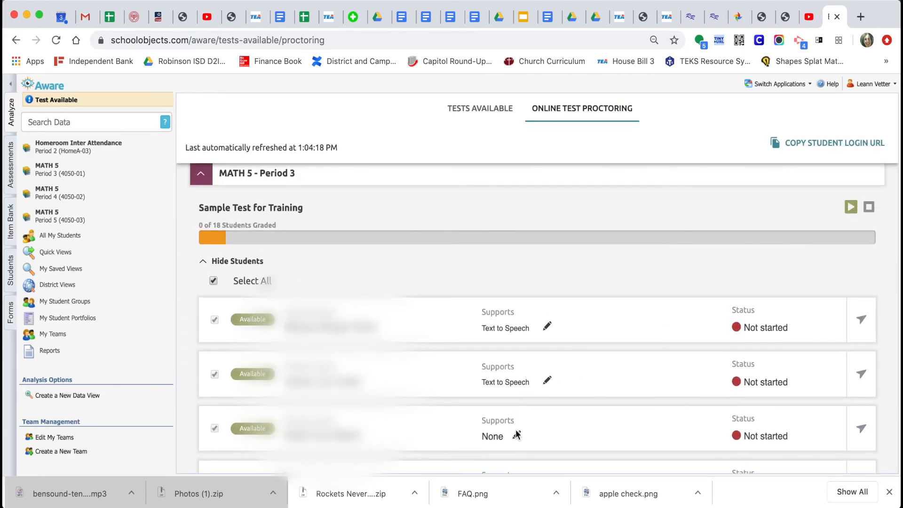
{"action": "left_click", "coordinate": [516, 434]}
{"action": "left_click", "coordinate": [492, 275]}
{"action": "left_click", "coordinate": [598, 329]}
- Copy the student login URL and stop Sample Test for Training for the selected MATH 5 - Period 3 students
{"action": "left_click", "coordinate": [835, 147]}
{"action": "left_click", "coordinate": [868, 208]}
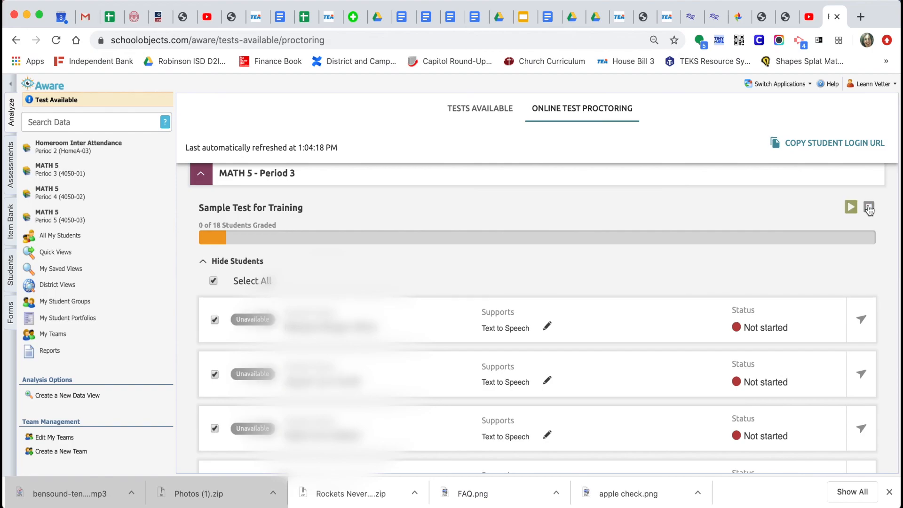